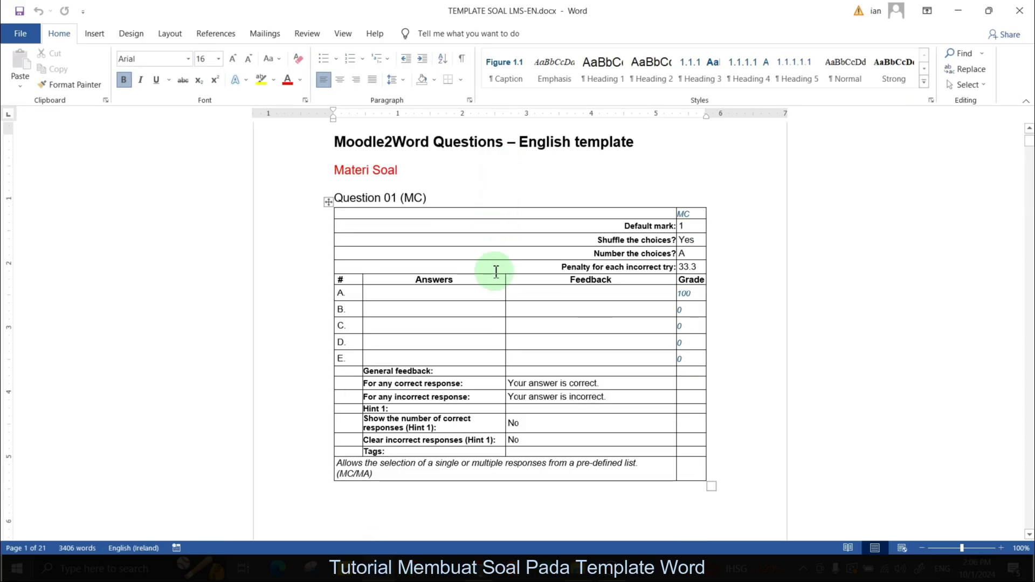
Replace the red "Materi Soal" heading above Question 01 with "Variabel C++"
scroll(489, 272, down, 4)
scroll(489, 268, up, 4)
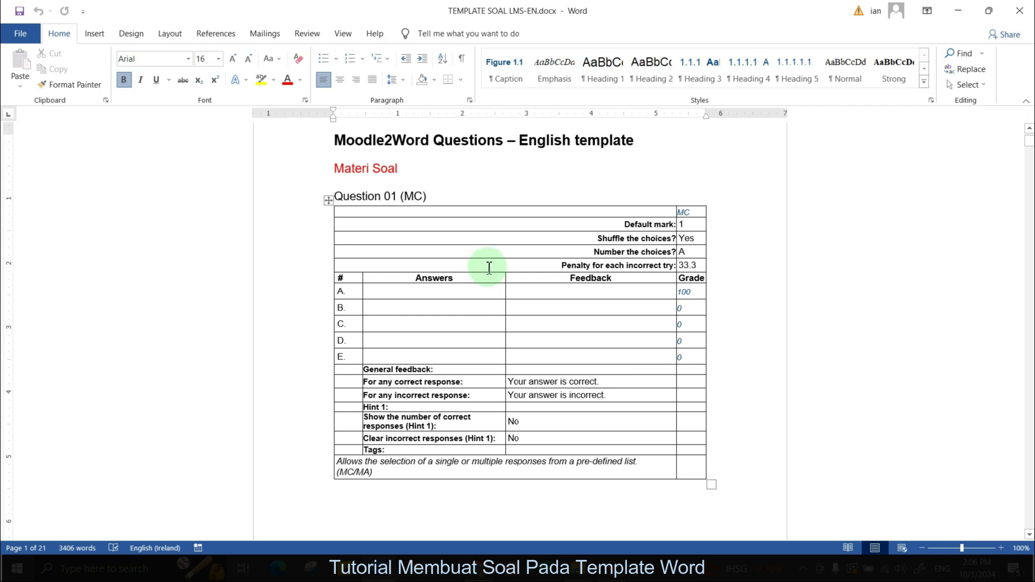
scroll(489, 268, up, 2)
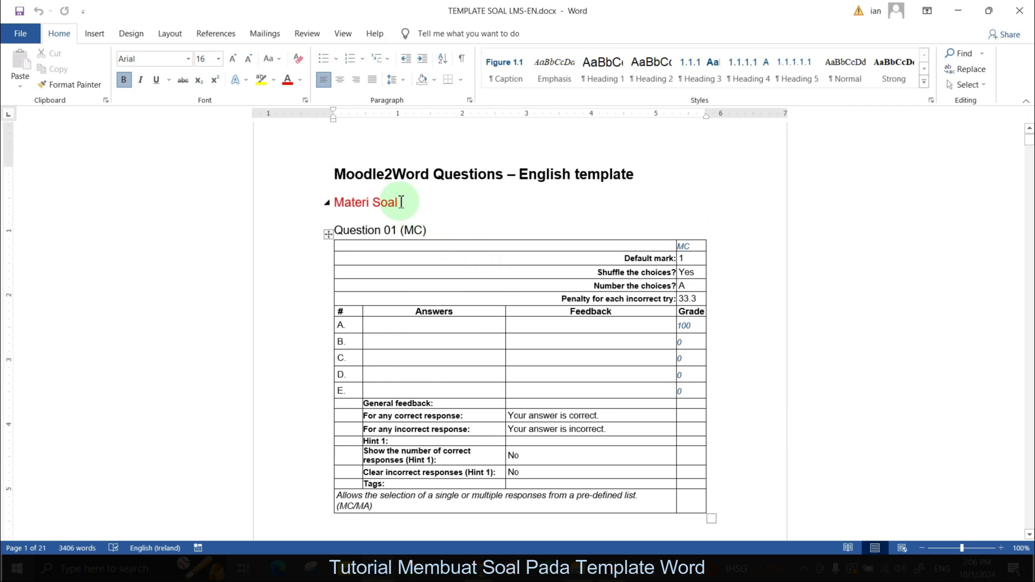
drag(397, 202, 348, 204)
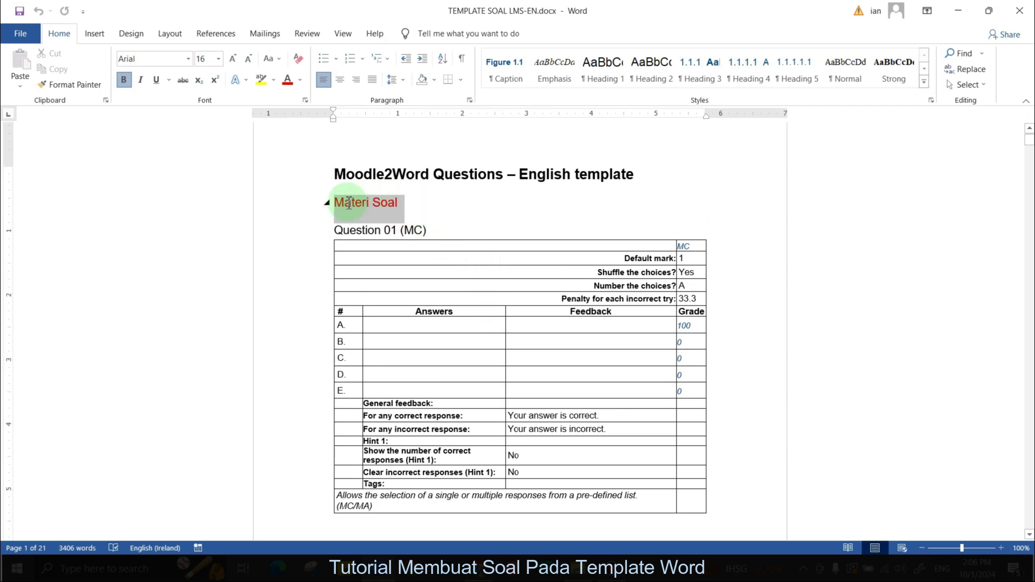
click(407, 208)
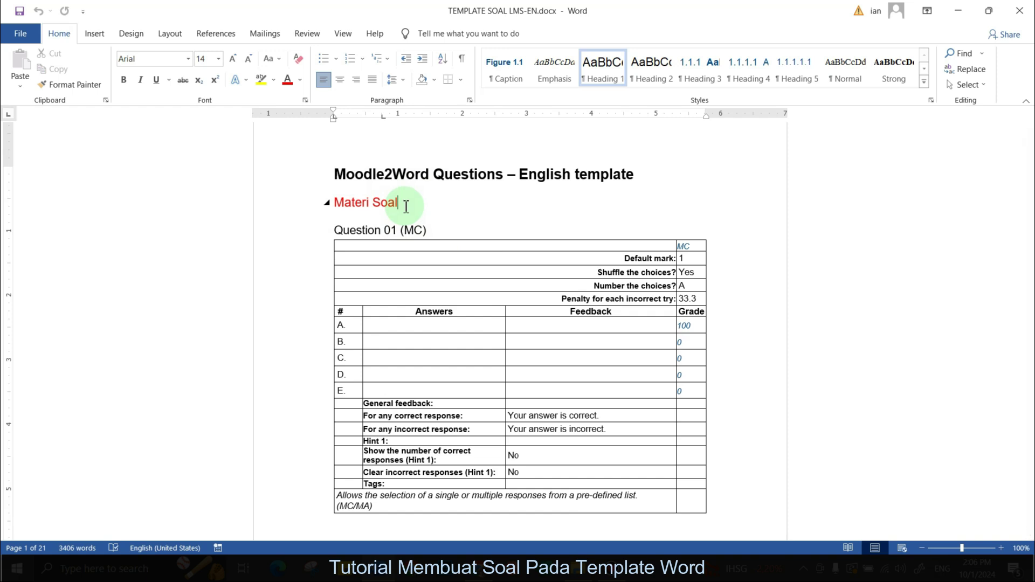
key(BackSpace)
key(BackSpace)
key(BackSpace)
key(BackSpace)
key(BackSpace)
key(BackSpace)
key(BackSpace)
key(BackSpace)
key(BackSpace)
key(BackSpace)
key(BackSpace)
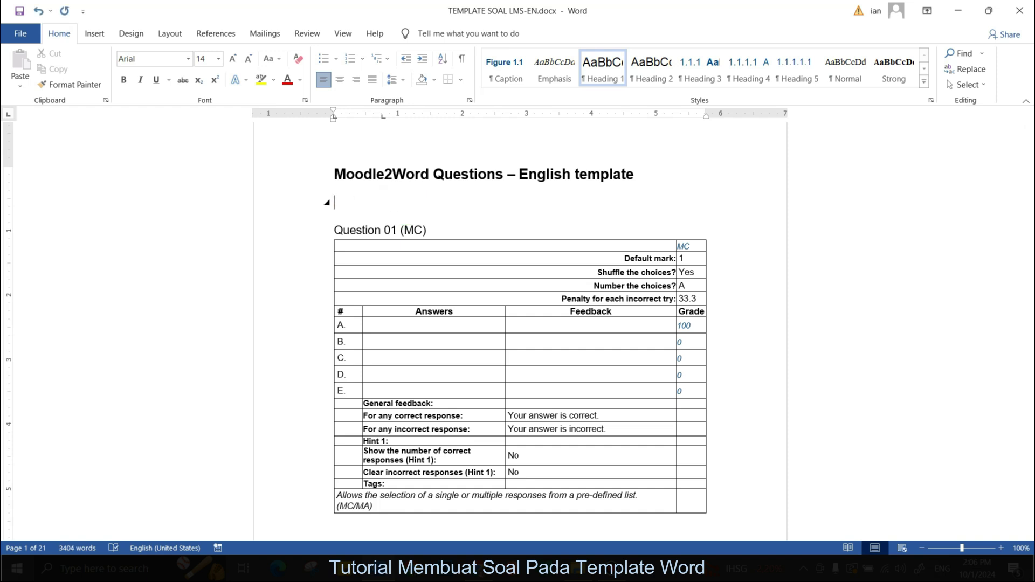
click(405, 206)
text(Variabel C++)
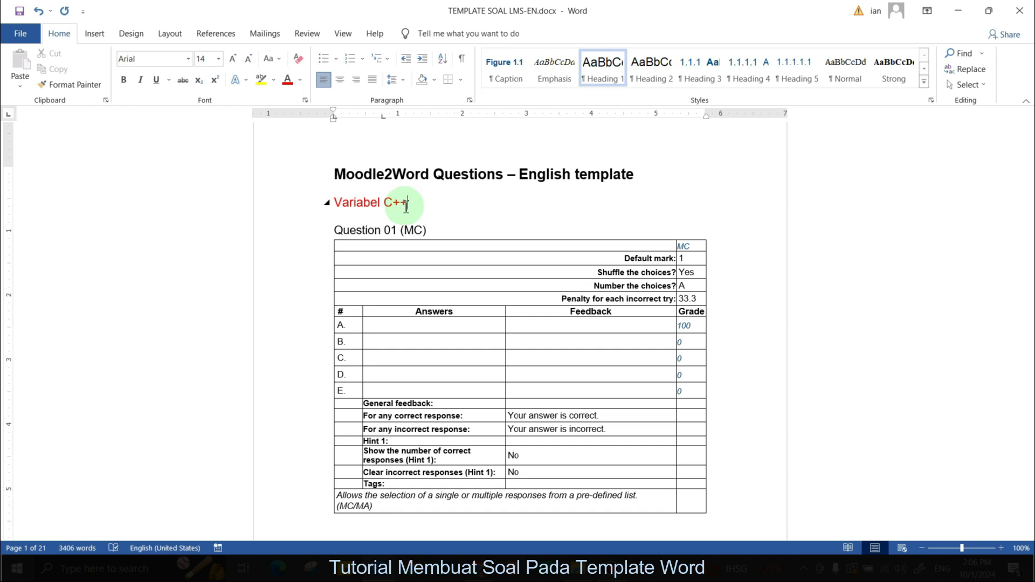
Switch to the ChatGPT conversation in the browser and copy the first question, "Bagaimana cara mendeklarasikan variabel integer di C++?"
click(341, 245)
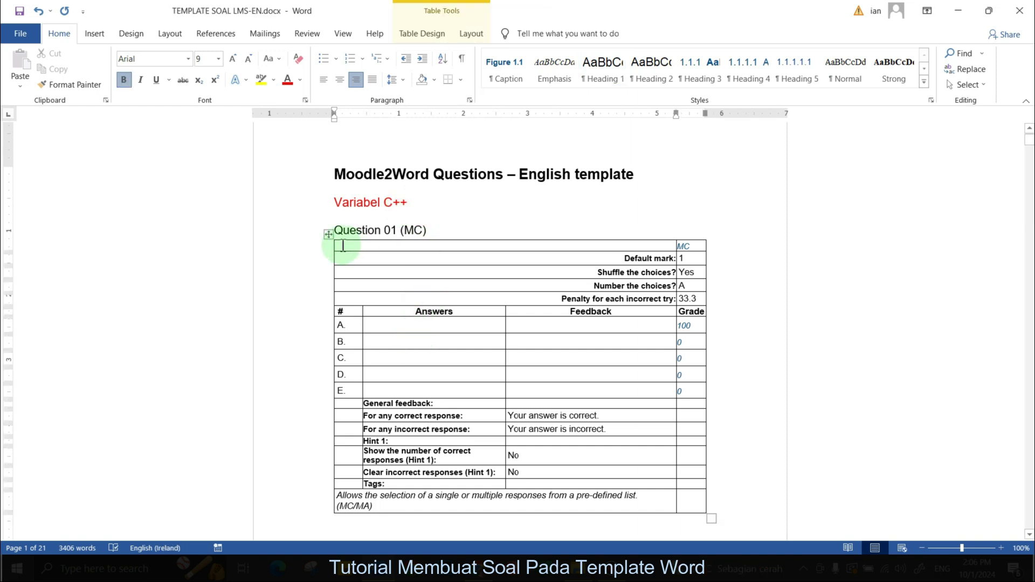
click(419, 243)
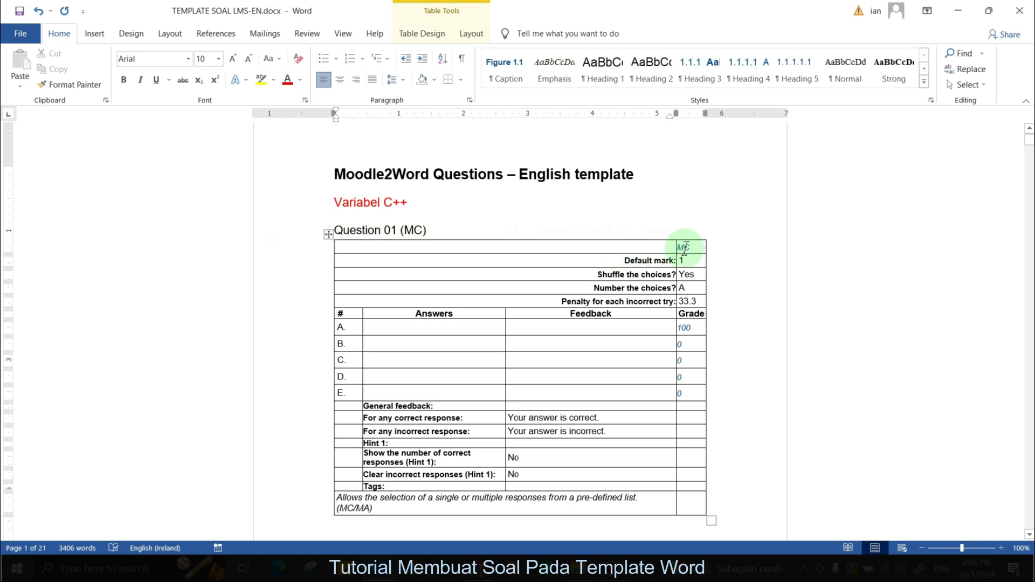
click(337, 247)
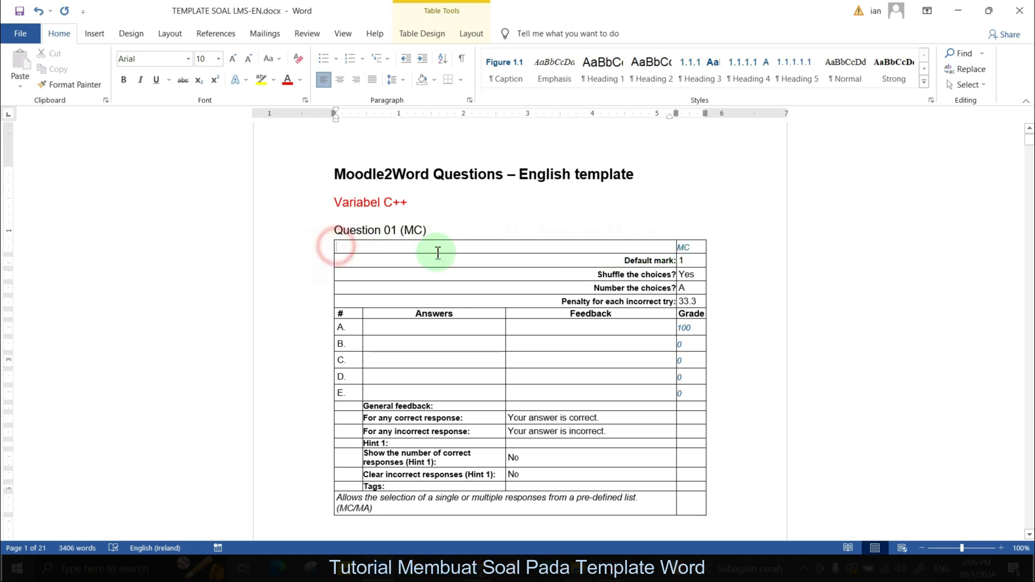
click(485, 249)
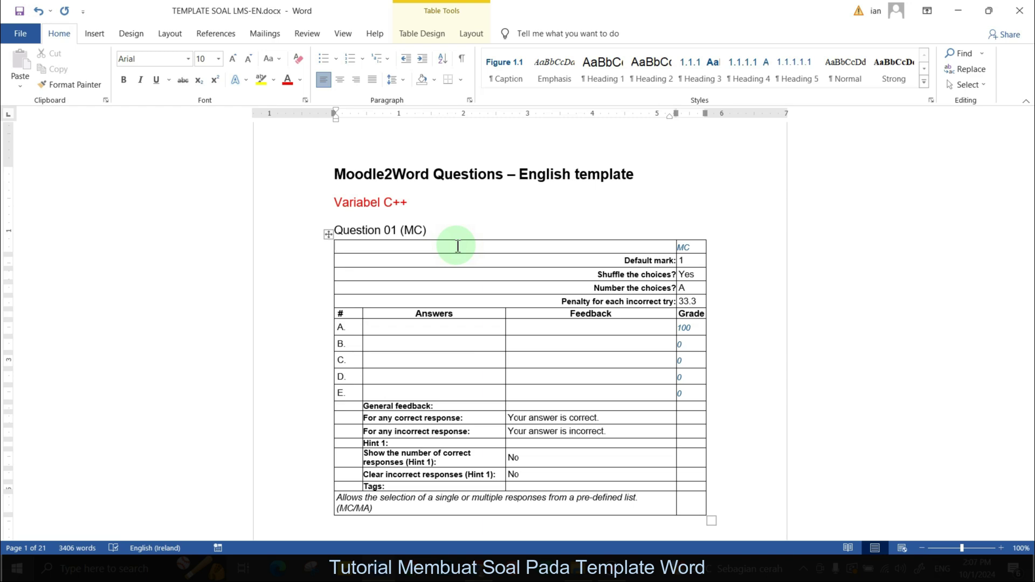
key(alt+Tab)
key(alt+Tab)
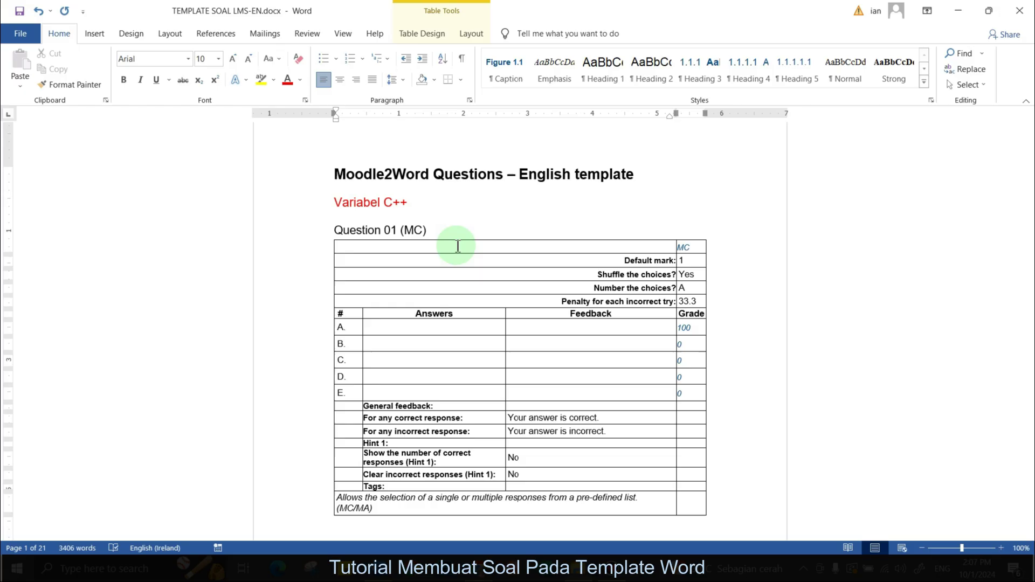
mouse_move(479, 569)
click(470, 523)
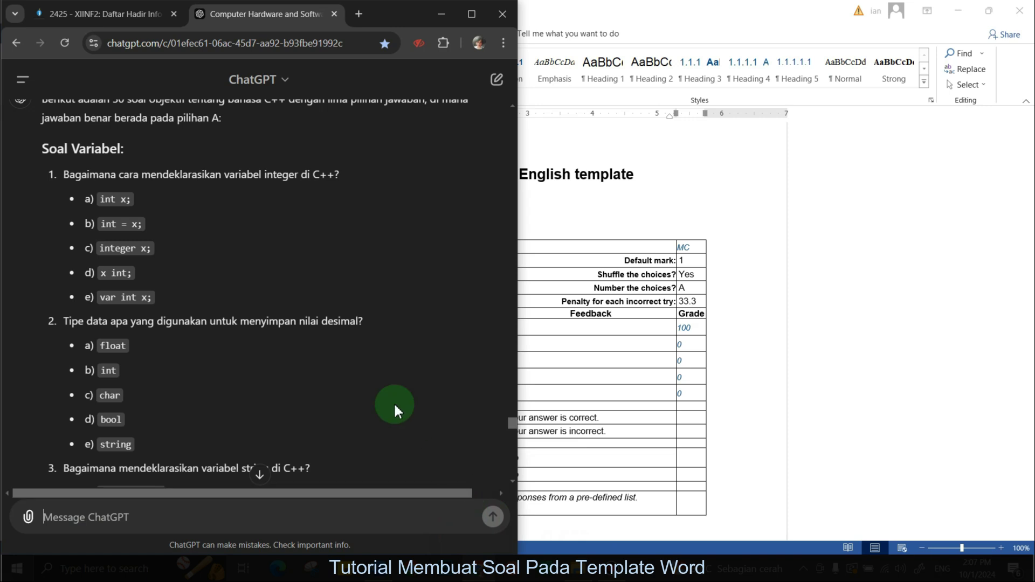
drag(63, 174, 343, 179)
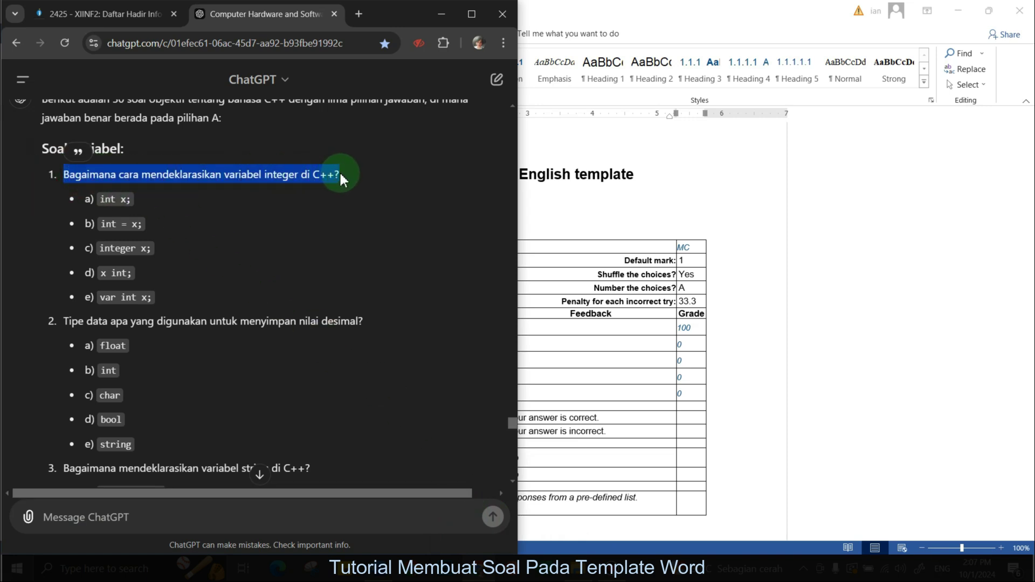
right_click(314, 176)
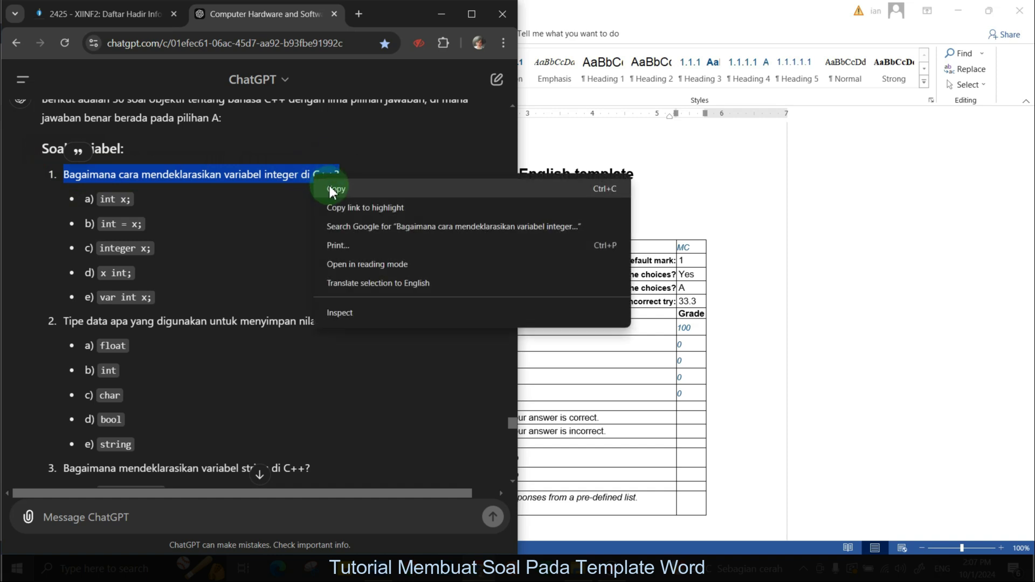
click(330, 190)
Return to the Word template and paste the copied question as text only into the empty question row of Question 01
click(552, 245)
click(461, 244)
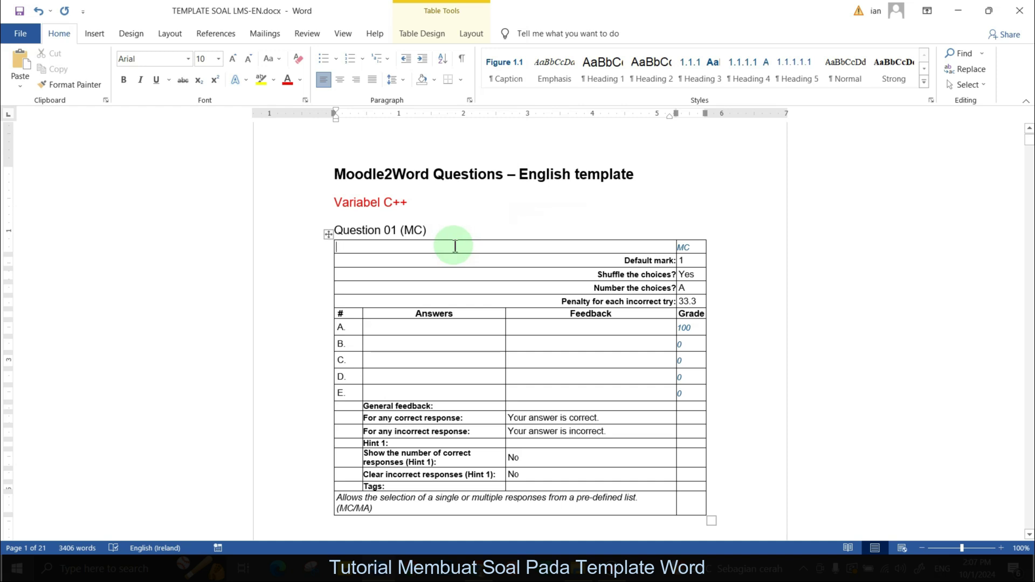
right_click(454, 246)
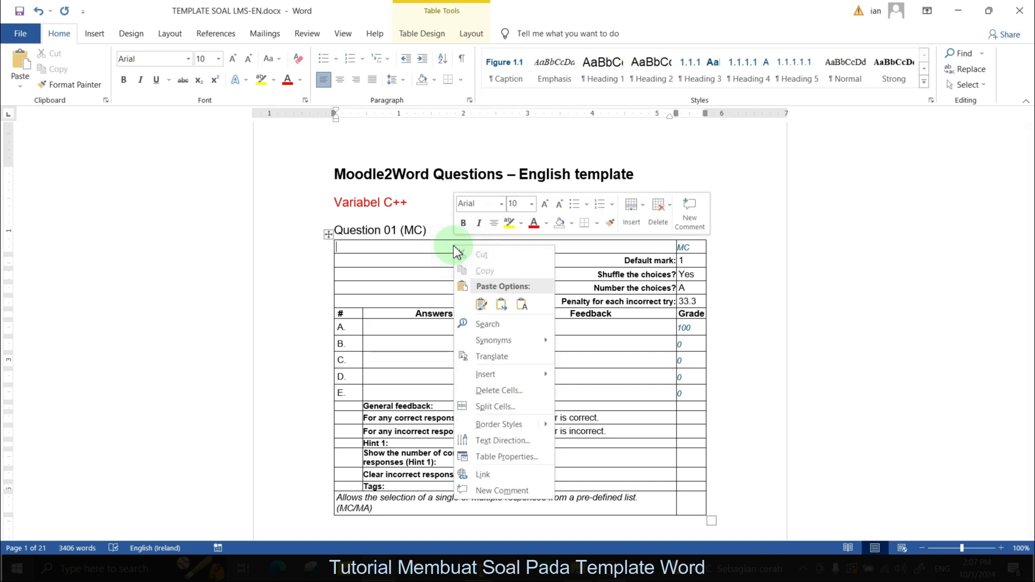
click(521, 305)
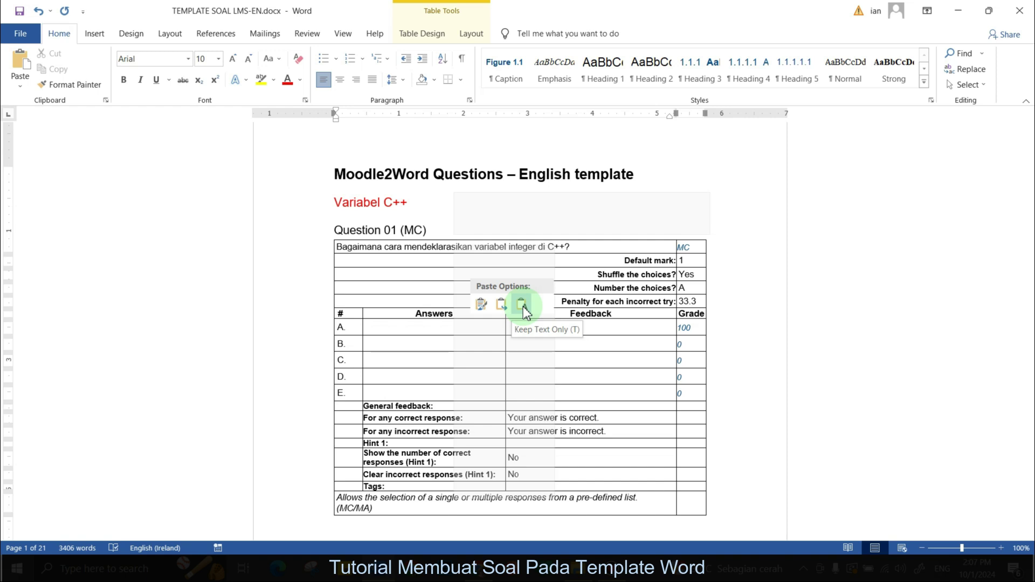
click(521, 305)
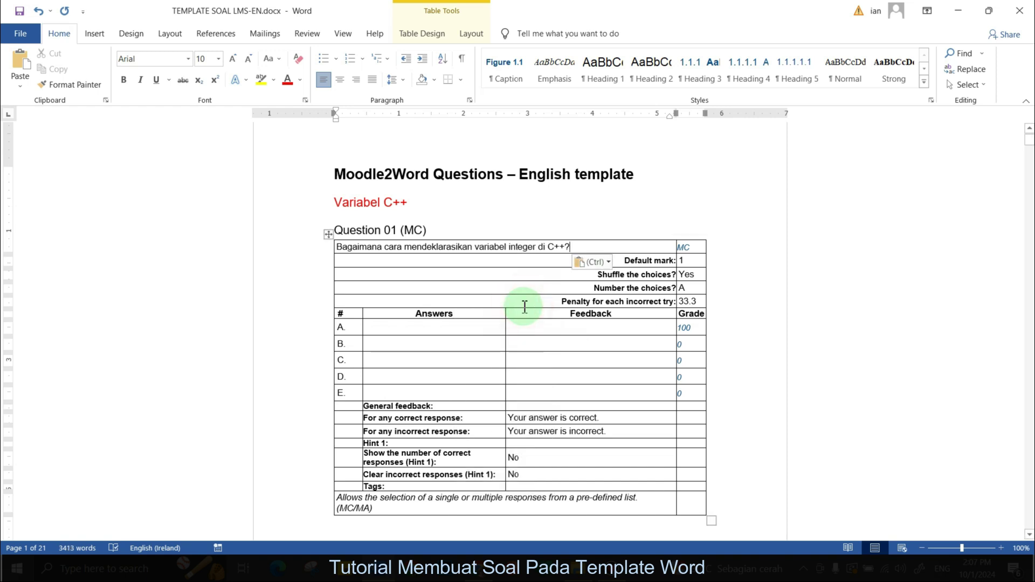
Copy the answers "int x;" and "int = x;" from ChatGPT into answer rows A and B of Question 01
click(425, 328)
key(alt+Tab)
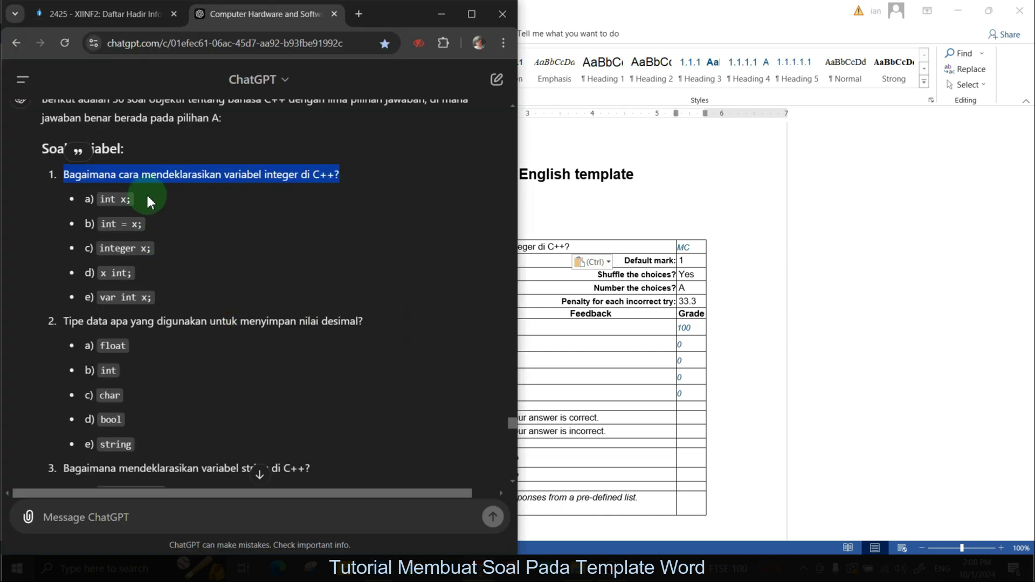
drag(136, 195, 102, 200)
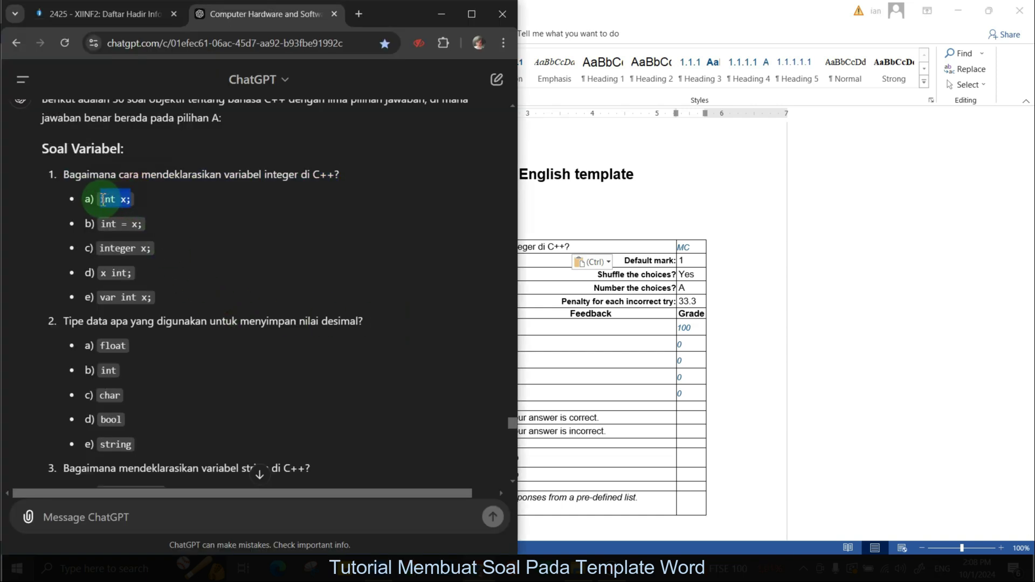
key(alt+Tab)
right_click(395, 345)
click(463, 149)
Copy the answers "integer x;" and "x int;" from ChatGPT into answer rows C and D of Question 01
key(alt+Tab)
drag(153, 247, 102, 249)
key(alt+Tab)
click(453, 161)
key(alt+Tab)
drag(135, 273, 101, 274)
click(458, 180)
Copy the answer "var int x;" from ChatGPT into answer row E of Question 01
key(alt+Tab)
drag(153, 296, 103, 297)
key(alt+Tab)
click(431, 393)
key(ctrl+v)
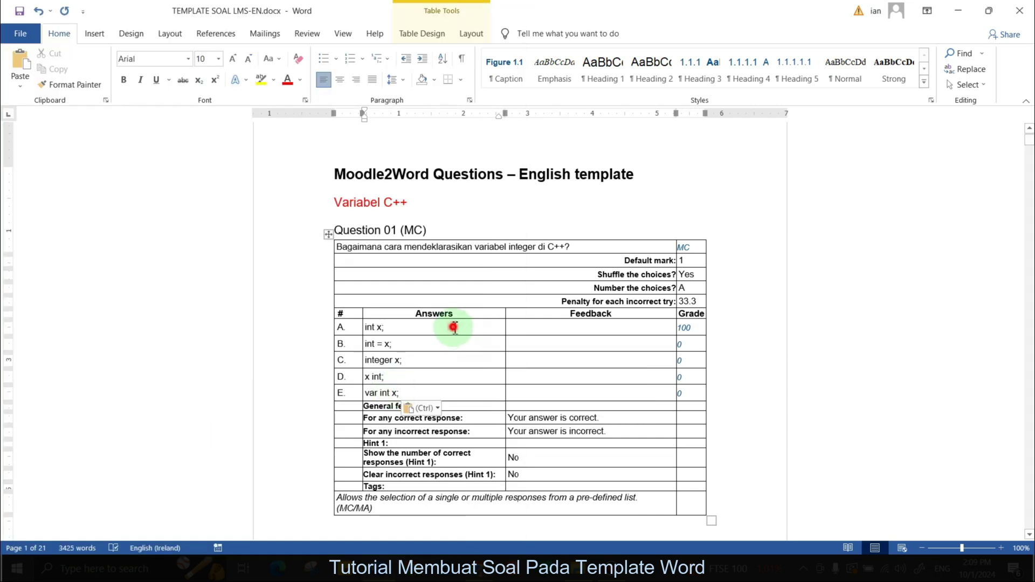
click(455, 328)
click(351, 327)
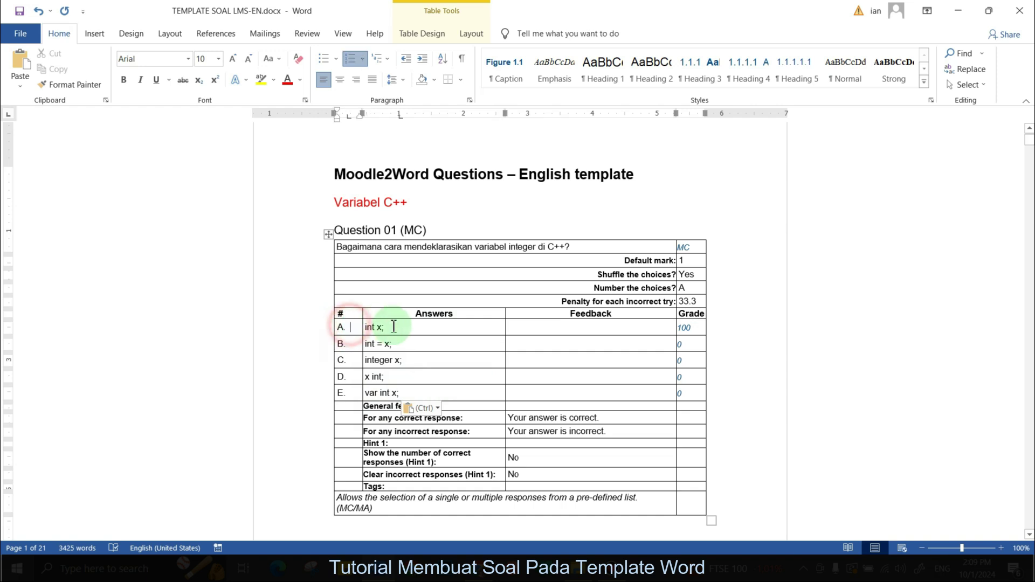
click(696, 327)
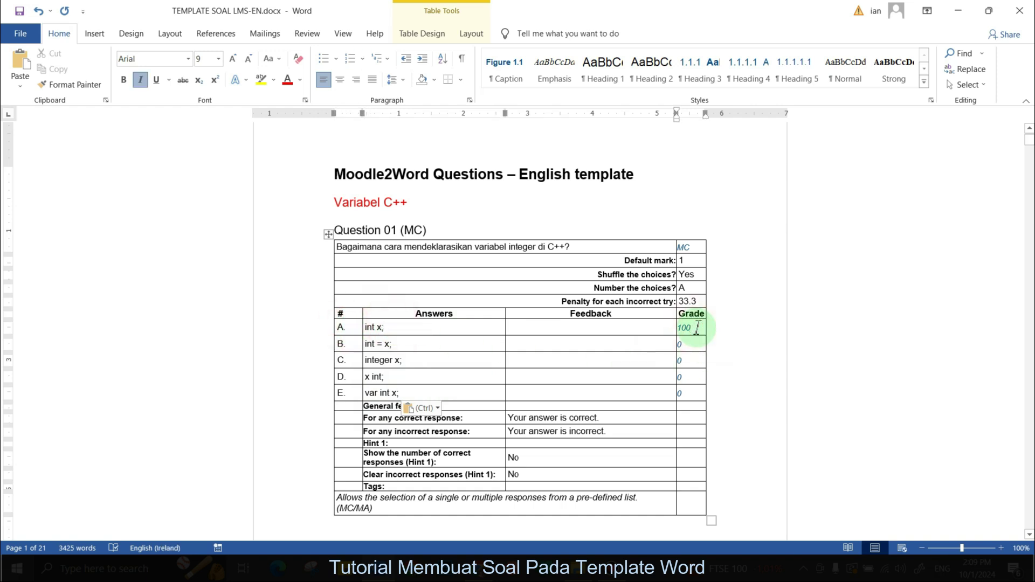
click(419, 361)
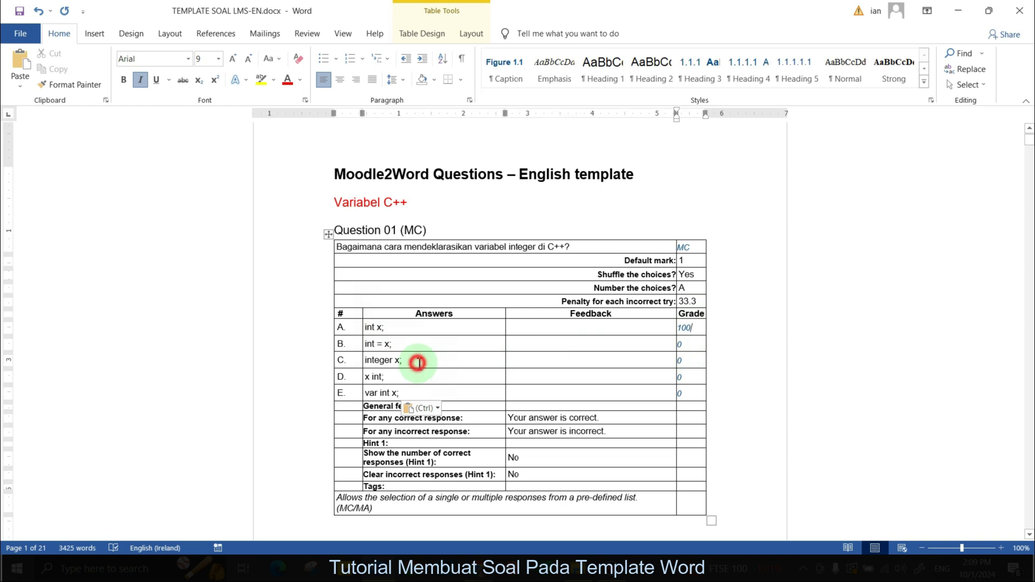
click(691, 360)
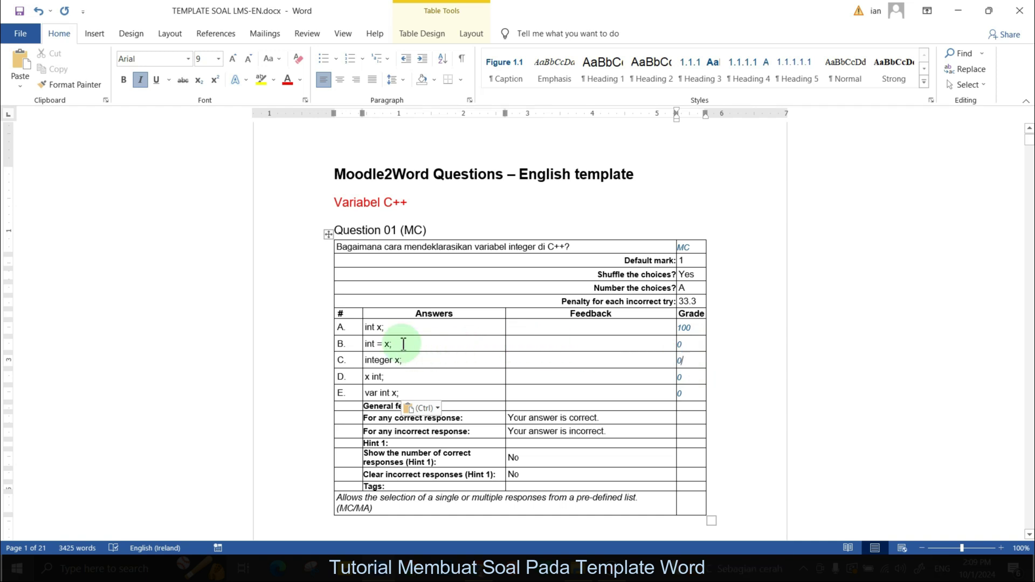
scroll(403, 343, down, 10)
click(496, 211)
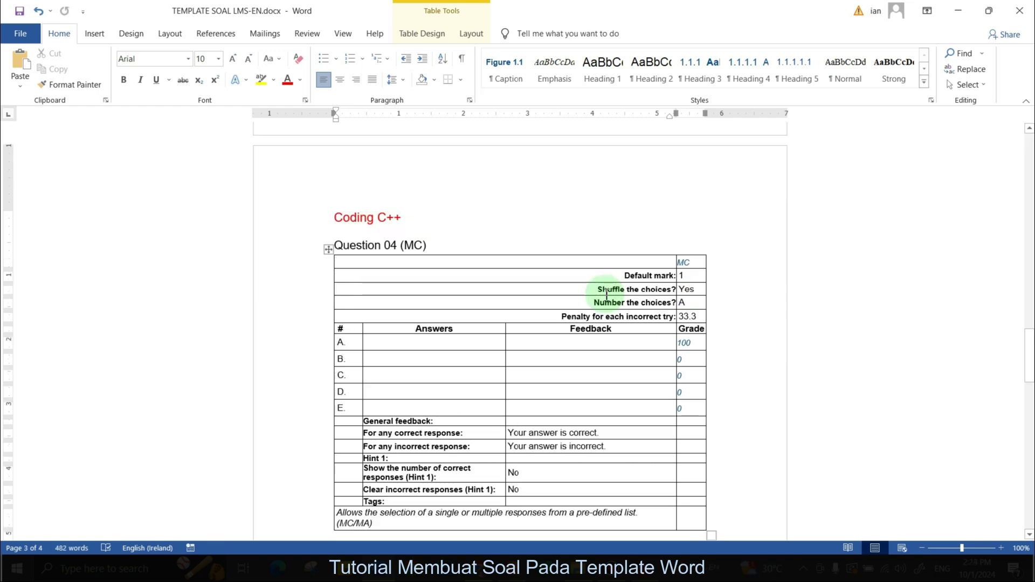
Place the cursor in Question 04's question row, switch to Dev-C++ and capture a screenshot of code lines 1 to 20 of Hitung Luas.cpp
click(417, 262)
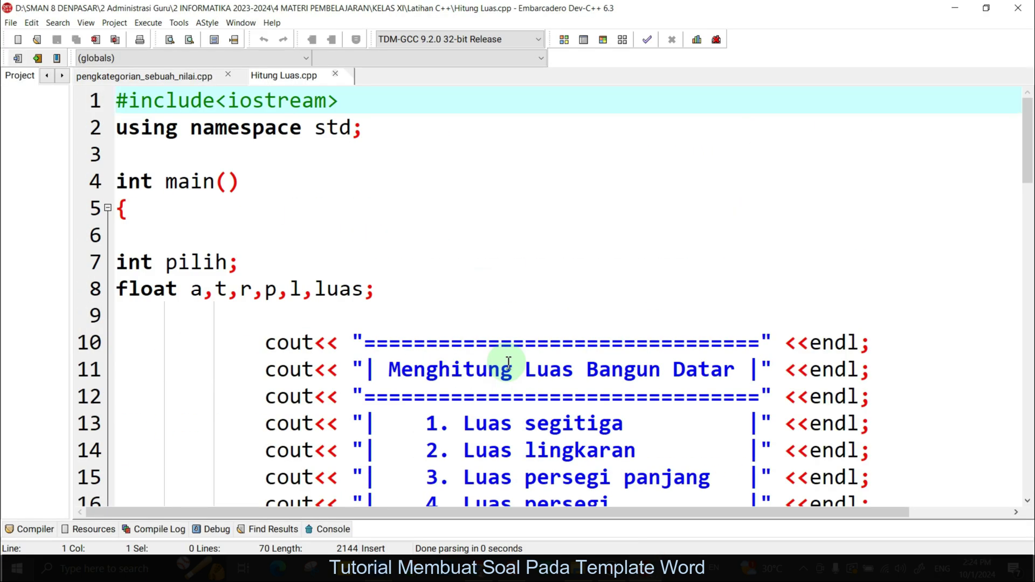
scroll(508, 362, down, 3)
scroll(508, 362, up, 2)
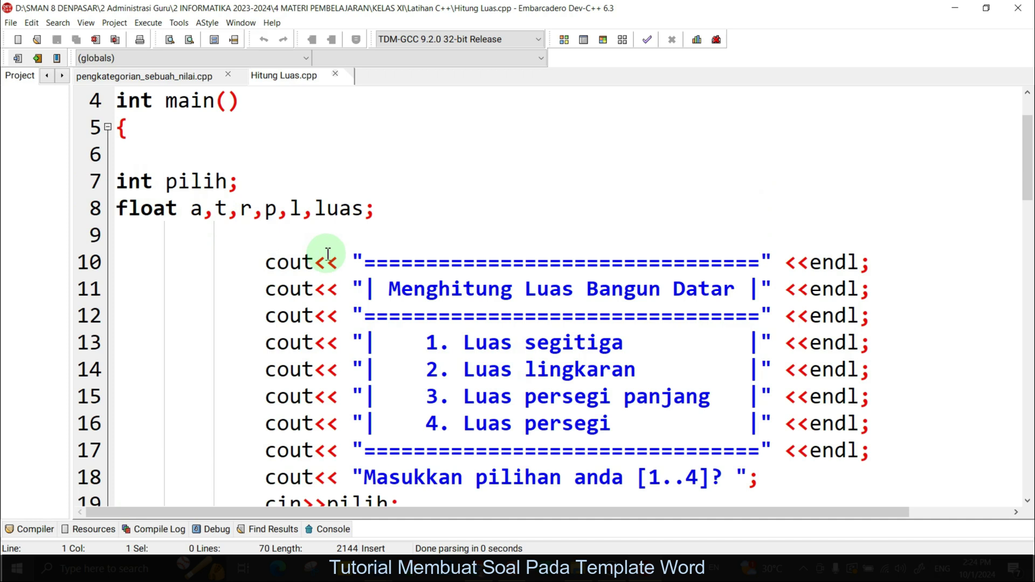
scroll(328, 254, down, 4)
scroll(332, 253, up, 3)
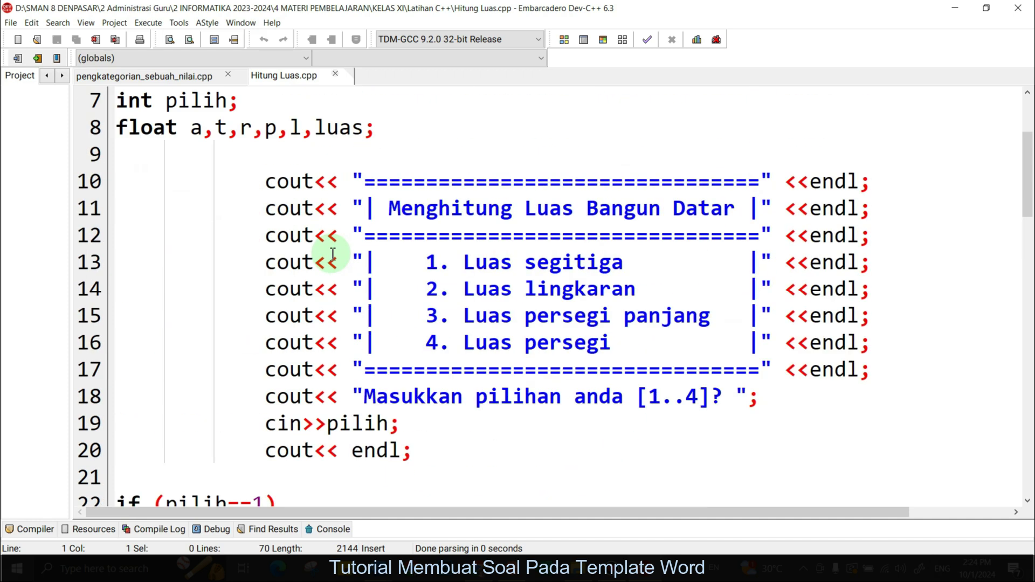
scroll(332, 253, up, 2)
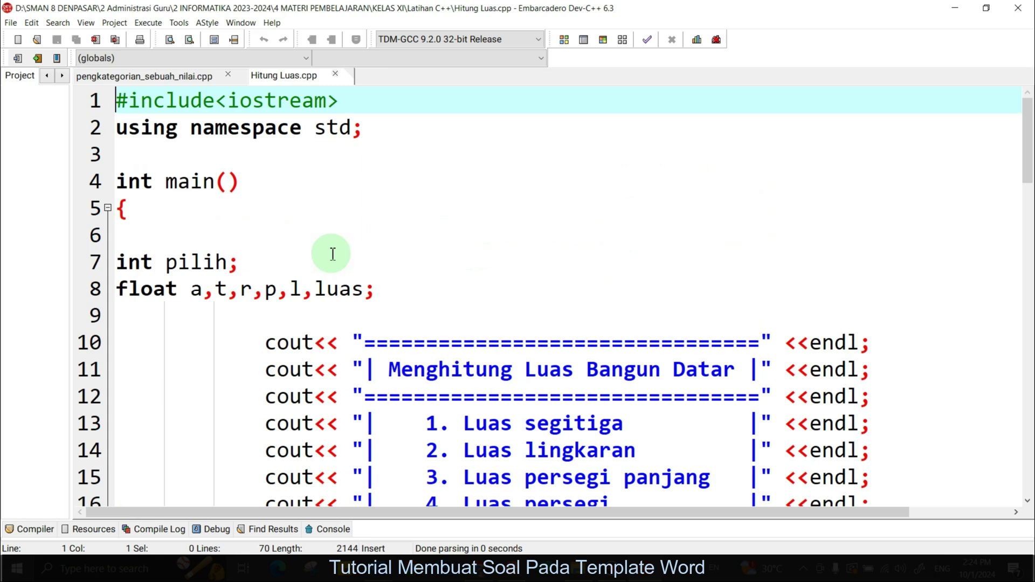
ctrl+scroll(332, 254, down, 2)
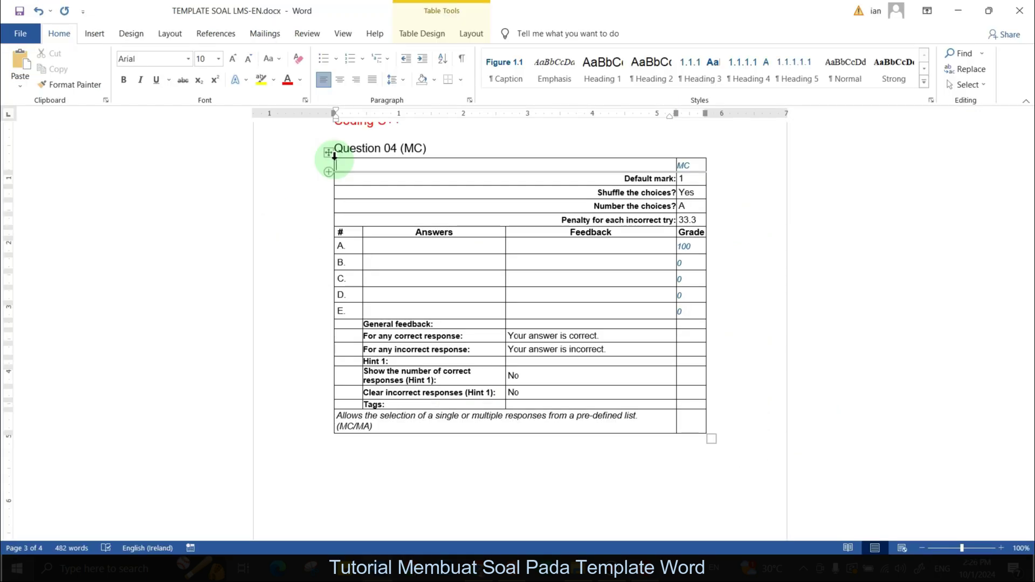
key(alt+Tab)
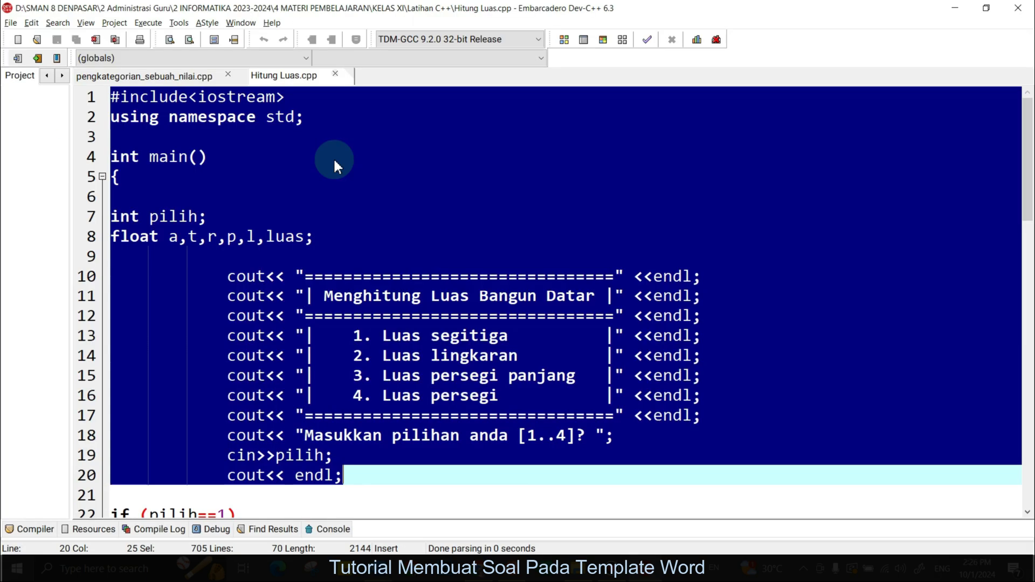
click(502, 498)
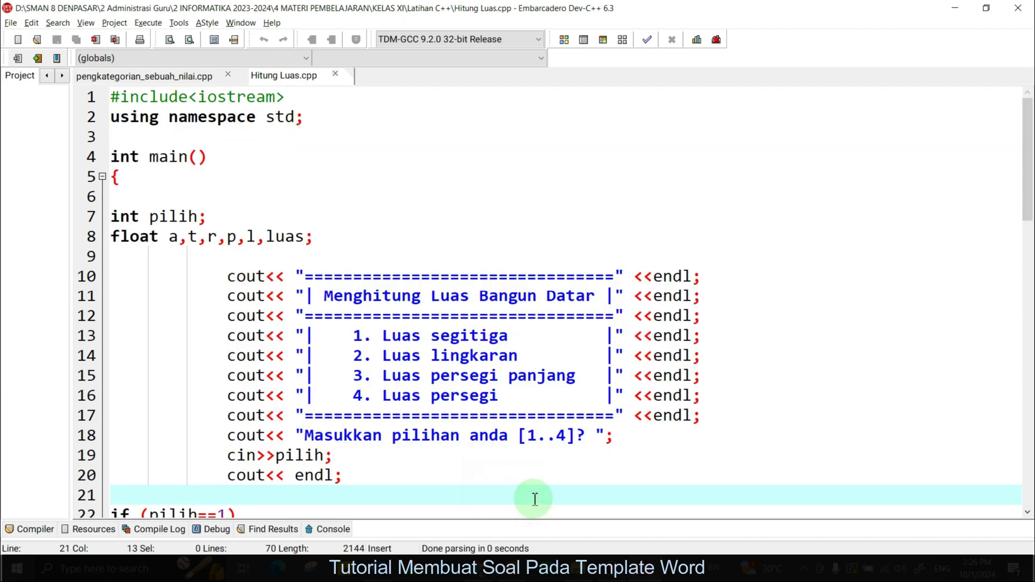
key(Print)
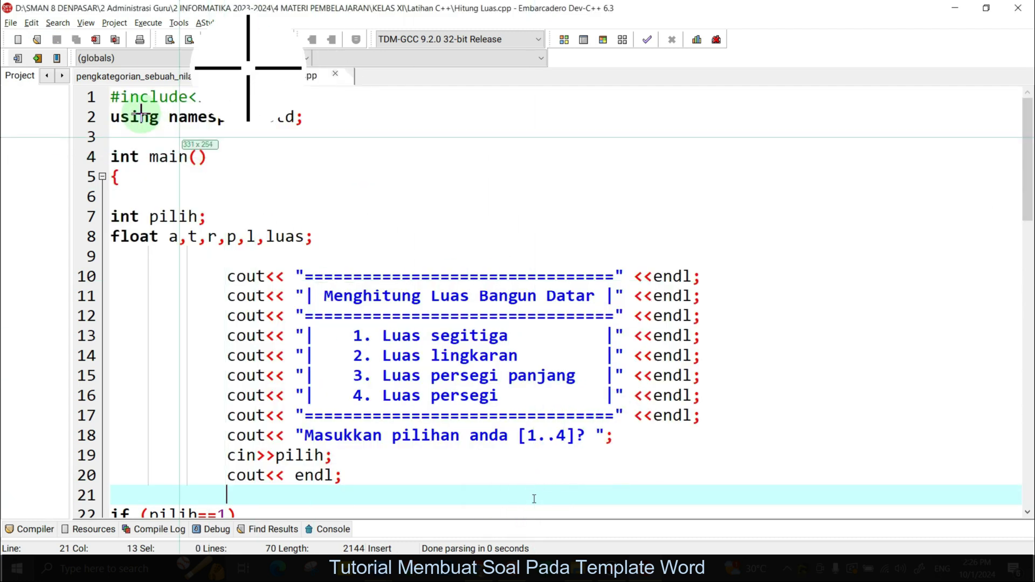
drag(72, 84, 709, 489)
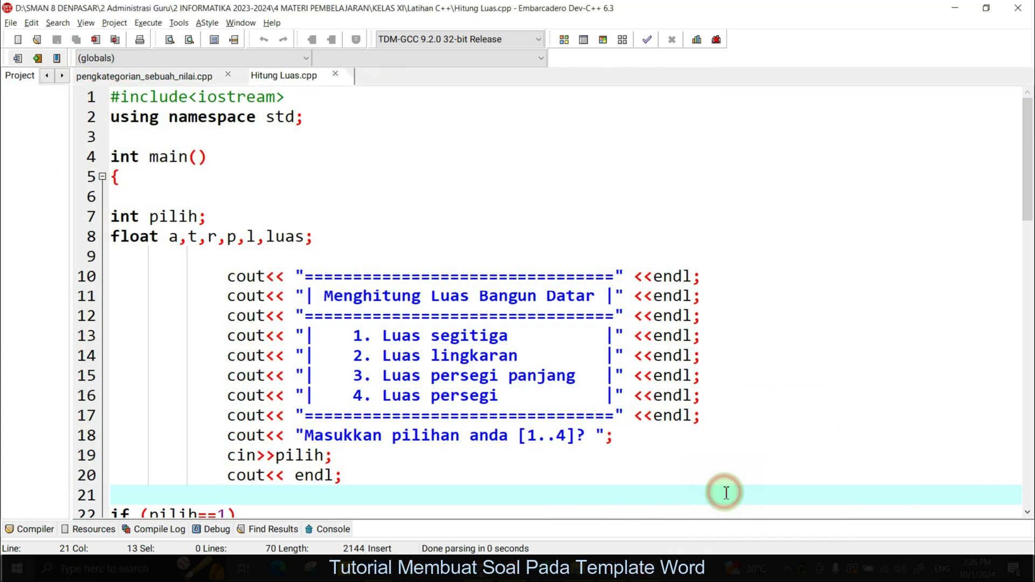
Paste the captured code screenshot into Question 04's question row in Word and shrink it to fit the cell
click(727, 492)
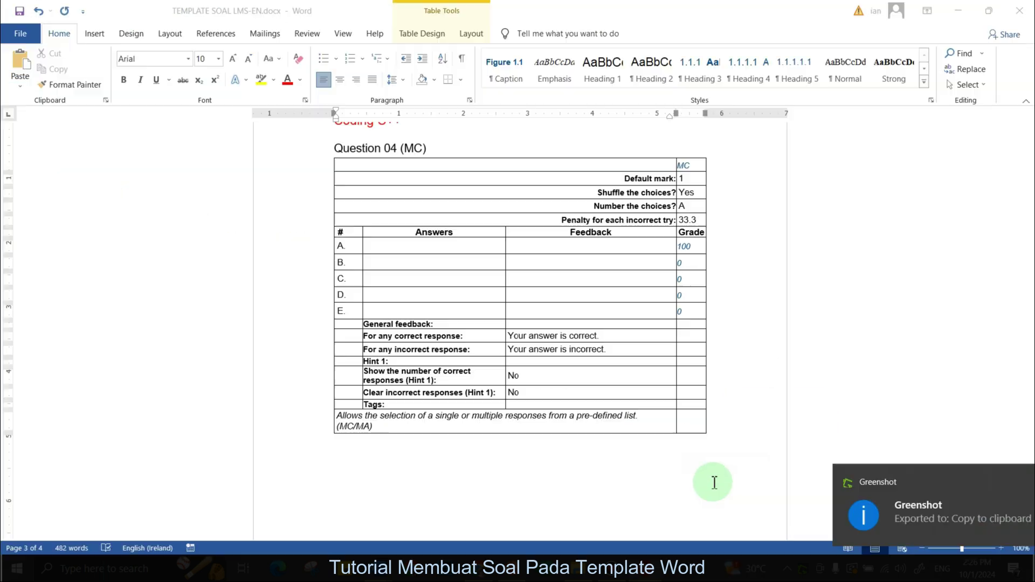
click(348, 163)
right_click(355, 164)
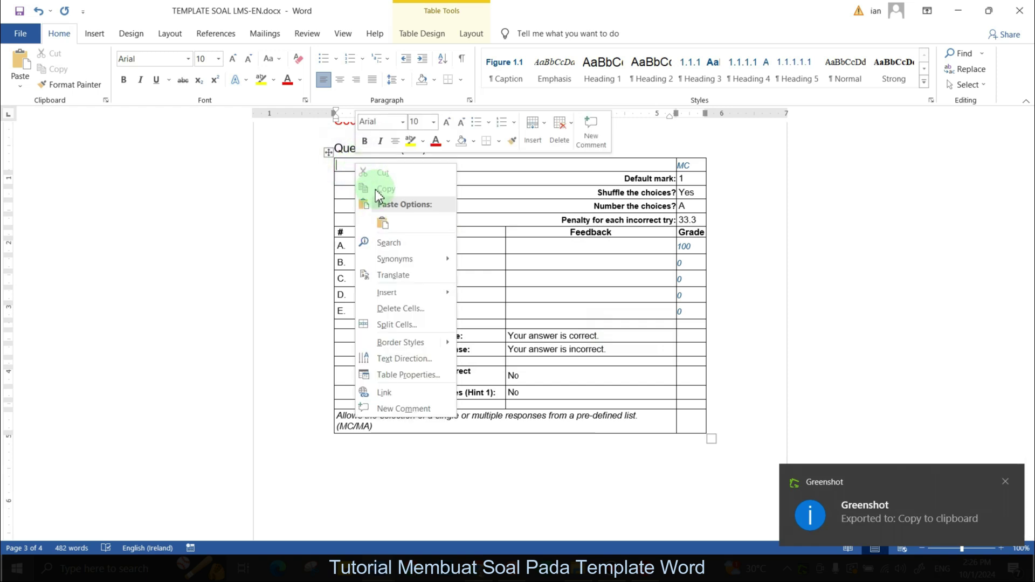
click(382, 223)
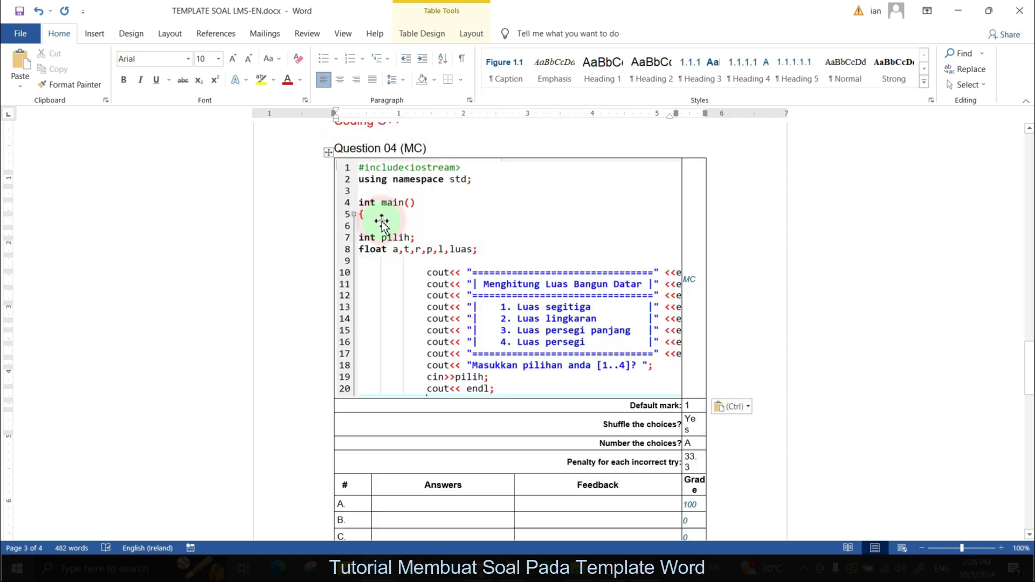
click(515, 316)
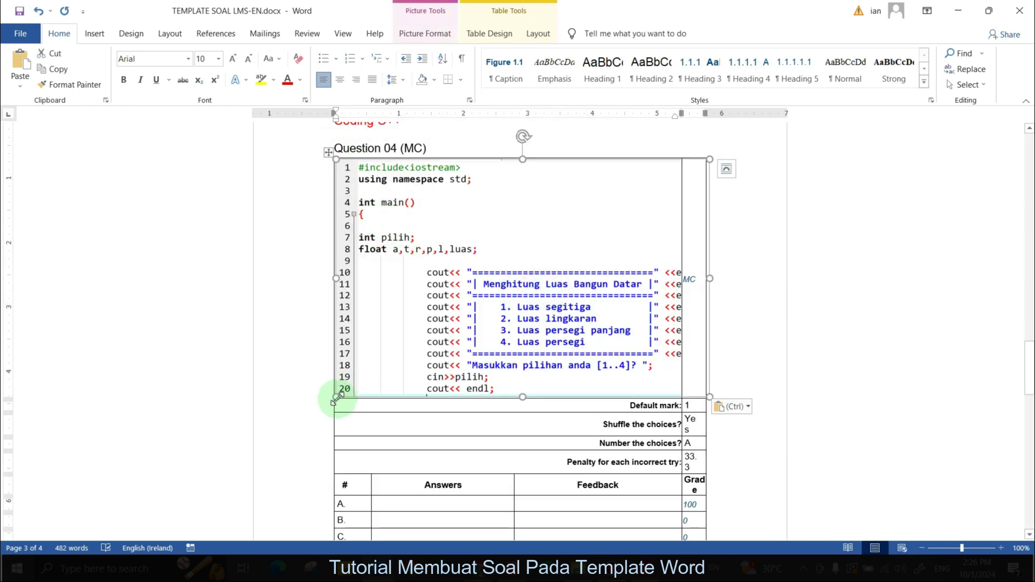
drag(337, 398, 451, 251)
Add the question "Ada berapa variabel dalam program tersebut...." below the image and fill answers A to D with 7, 6, 4 and 5
click(641, 306)
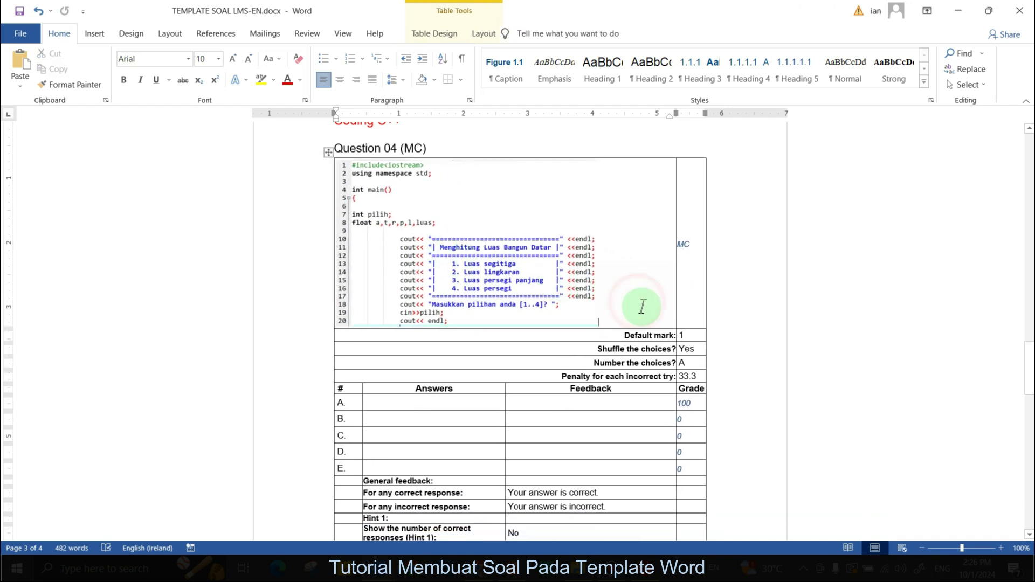
text(Ada berapa variabel dalam program tersebut....)
click(429, 427)
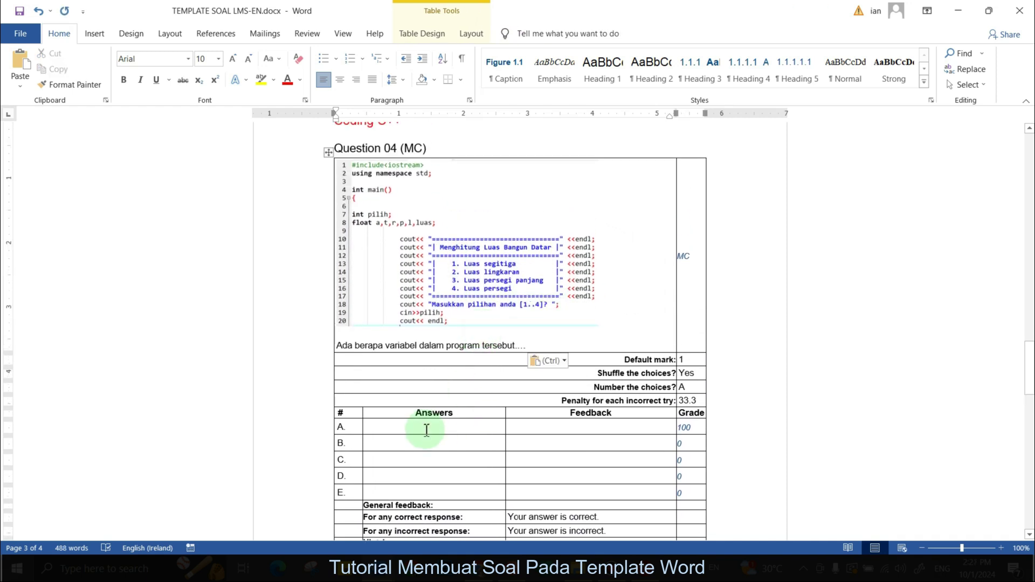
text(7)
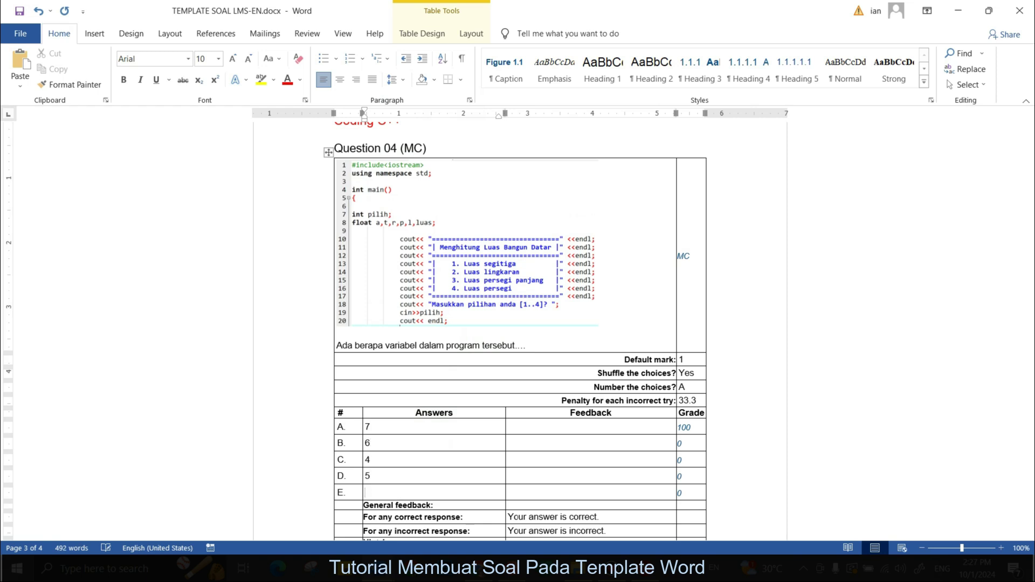
Display the document's heading outline and look through its list of questions
scroll(558, 434, down, 5)
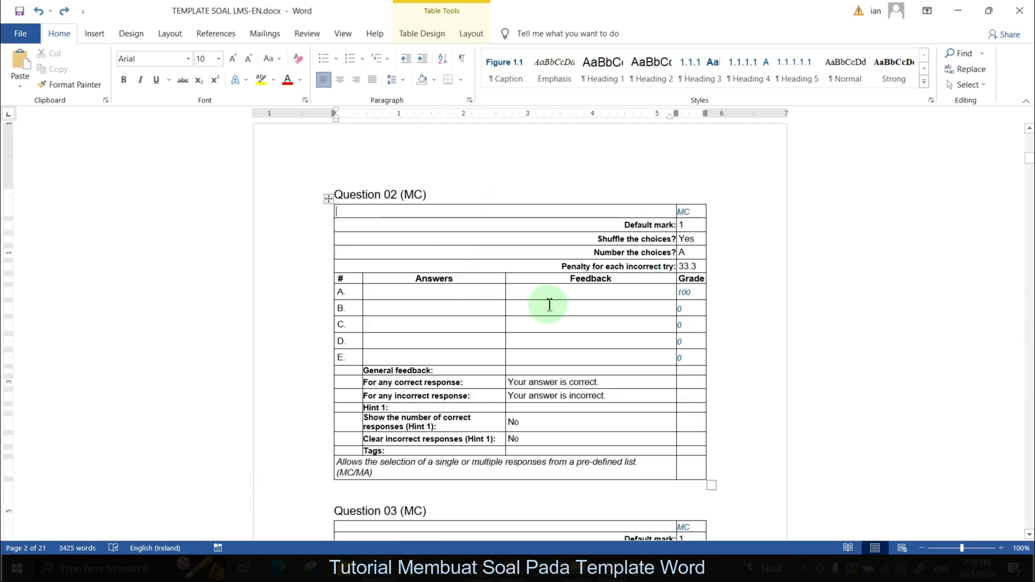
scroll(529, 345, up, 5)
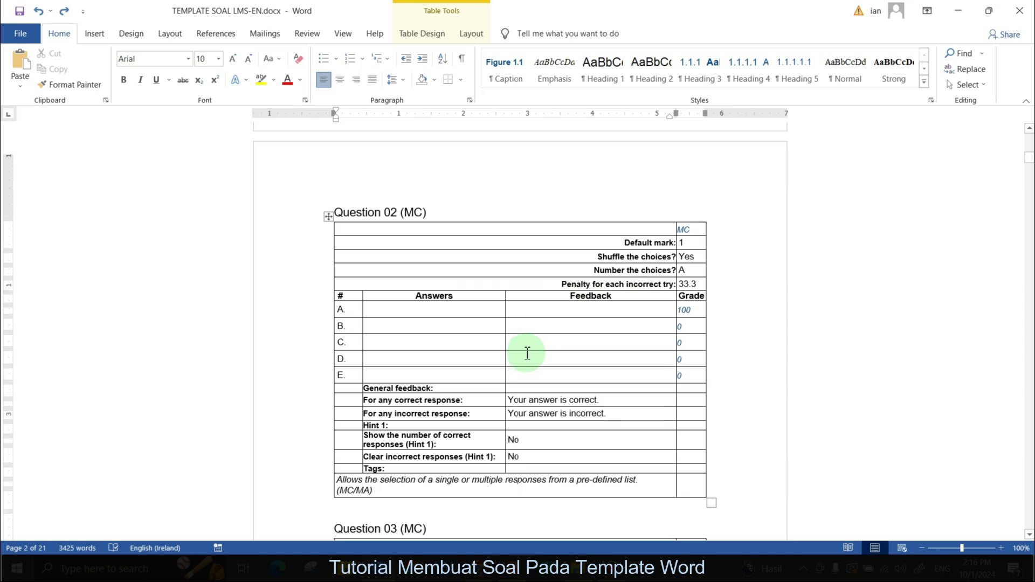
scroll(525, 353, up, 8)
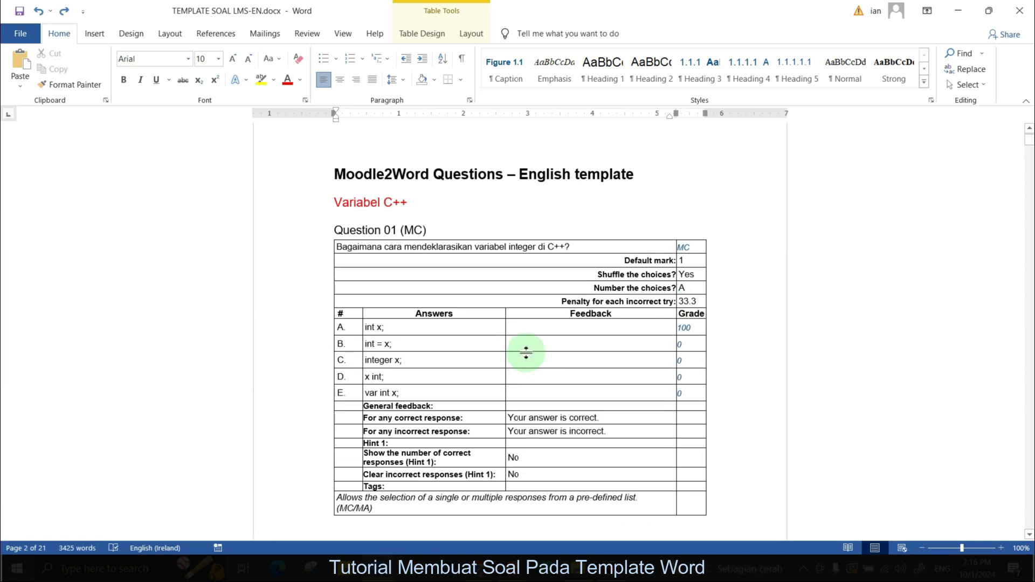
scroll(526, 353, down, 2)
scroll(526, 353, up, 3)
key(ctrl+f)
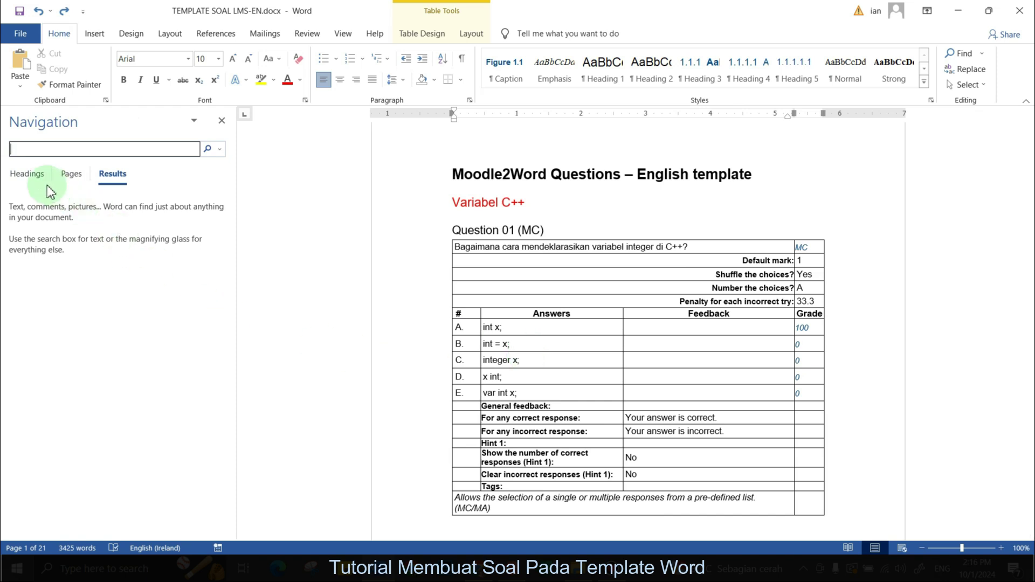
click(24, 175)
scroll(122, 300, down, 6)
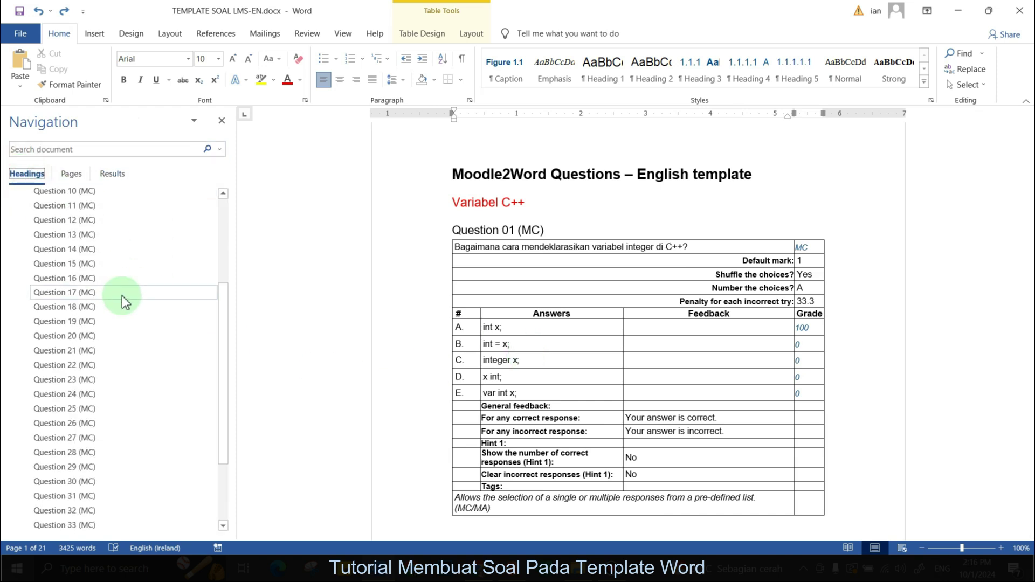
scroll(123, 302, up, 6)
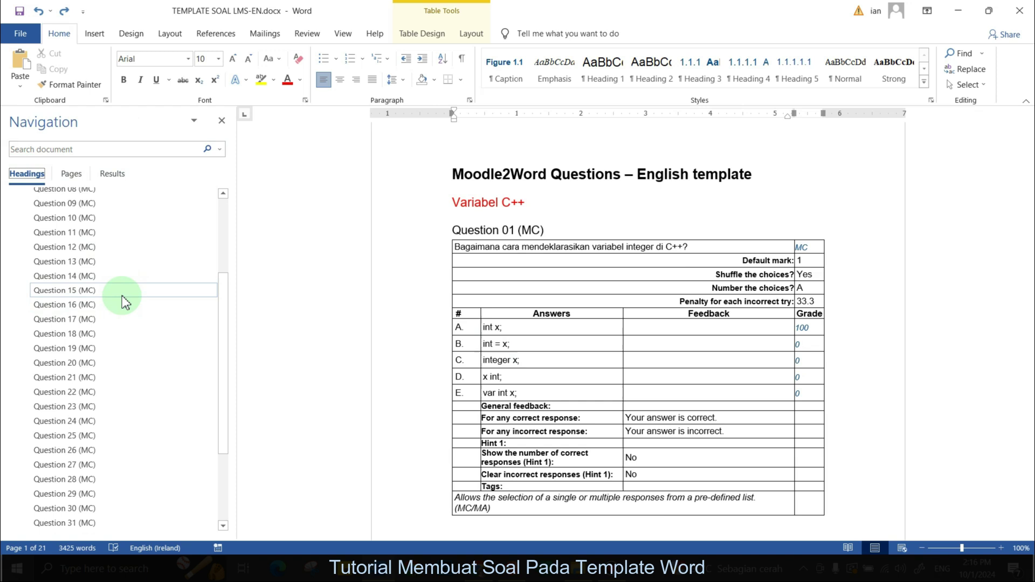
scroll(123, 302, down, 2)
scroll(123, 302, up, 2)
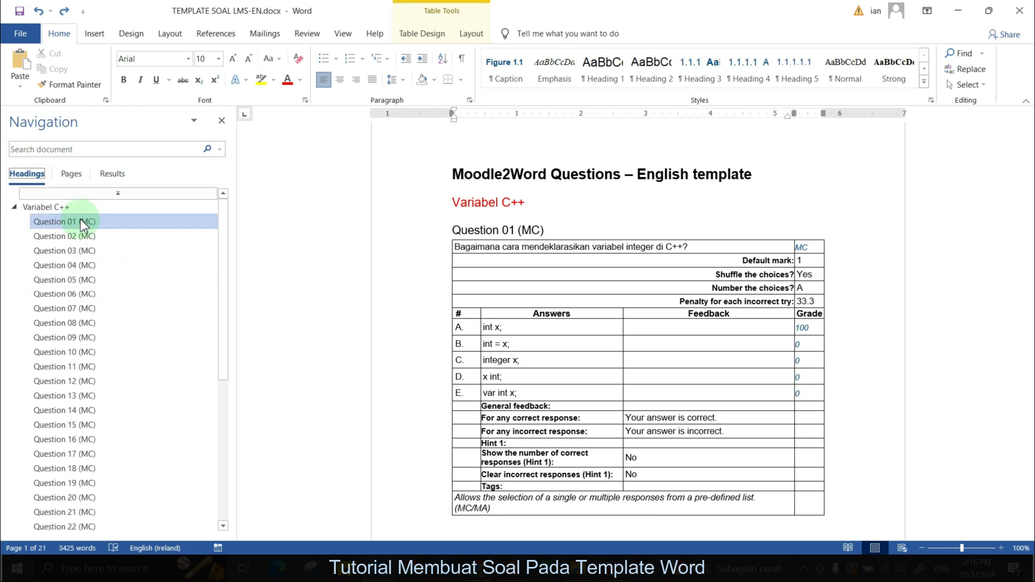
Jump between Questions 01 to 07 through the heading outline and examine the remaining entries up to Question 40
click(80, 220)
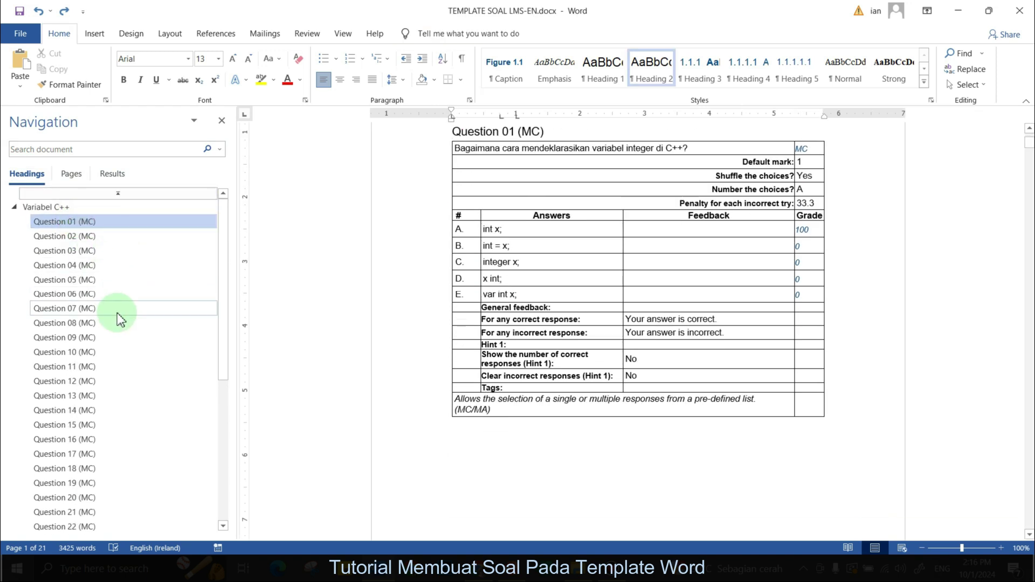
click(77, 237)
click(81, 252)
click(70, 266)
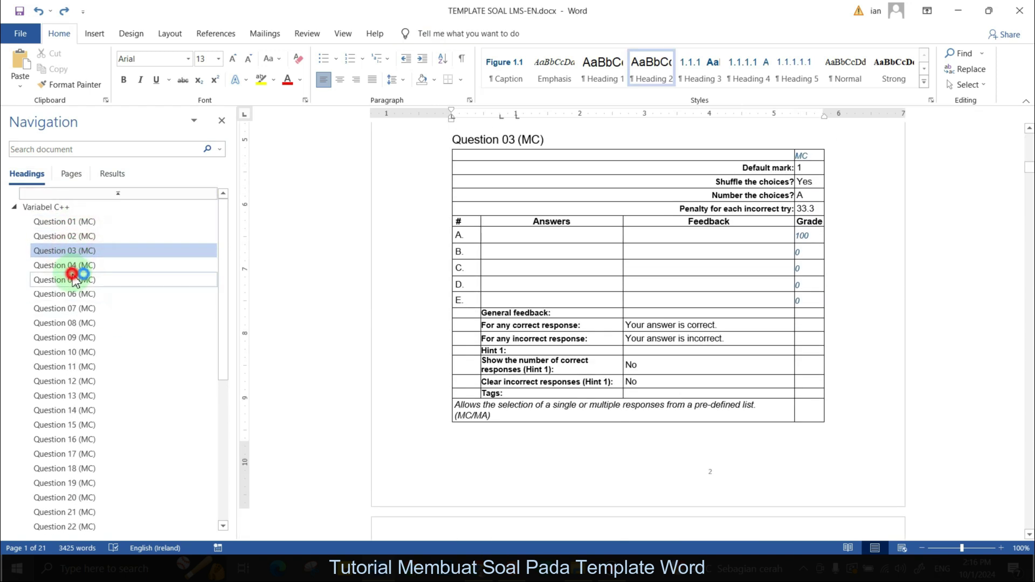
click(75, 280)
click(76, 294)
click(76, 308)
click(81, 280)
click(76, 237)
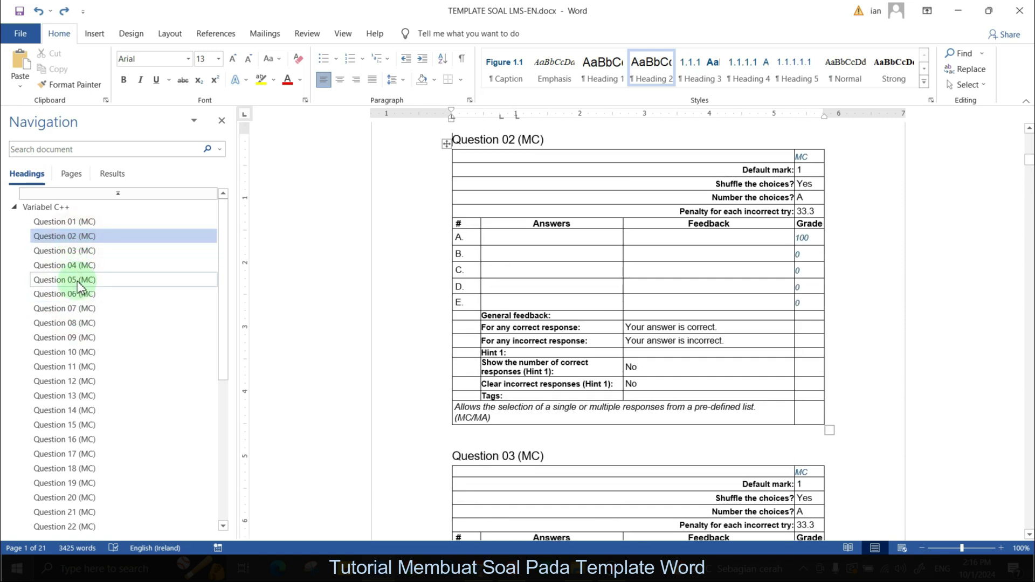
click(76, 280)
click(79, 295)
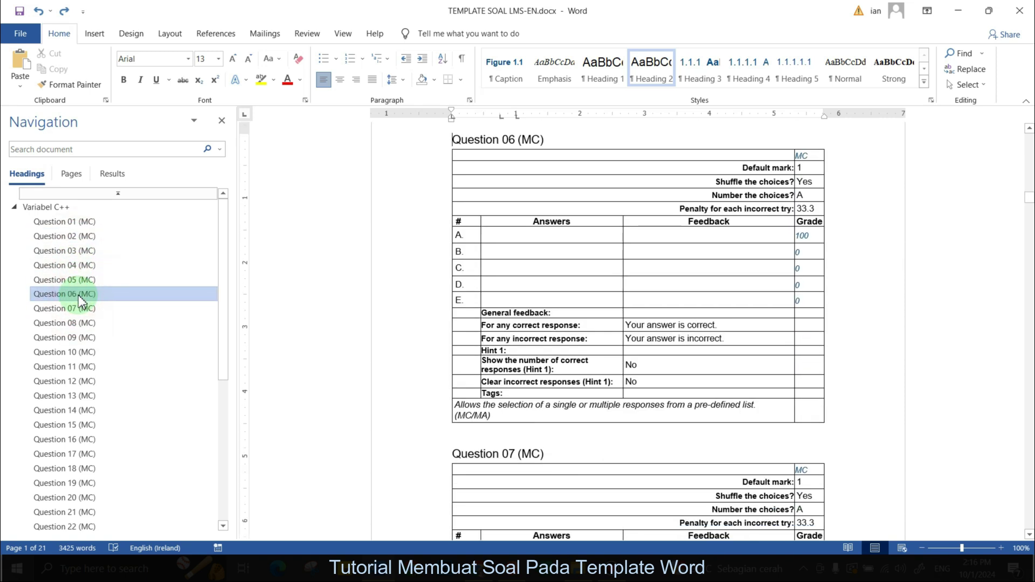
scroll(79, 296, down, 6)
scroll(78, 331, up, 6)
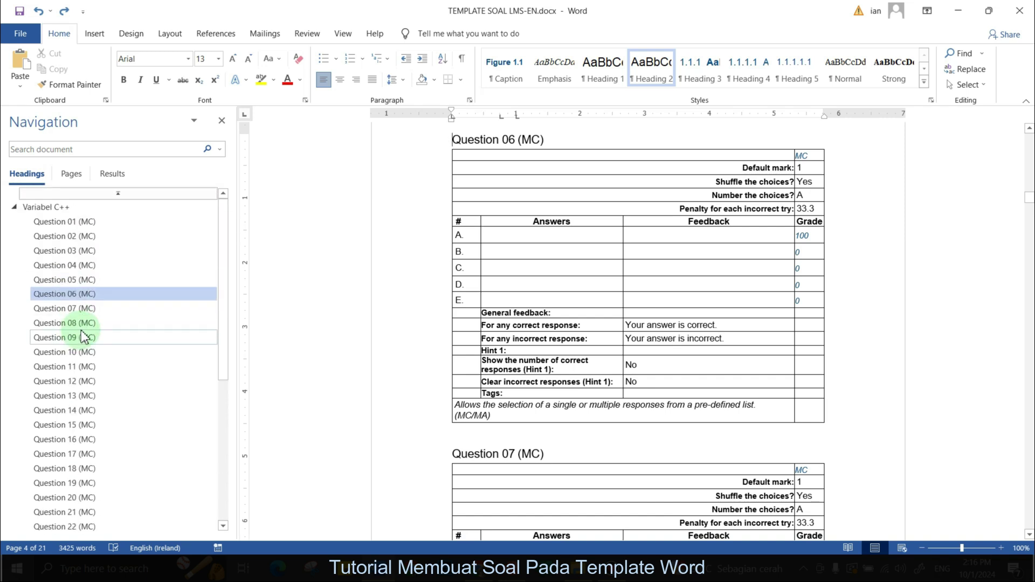
scroll(455, 266, up, 3)
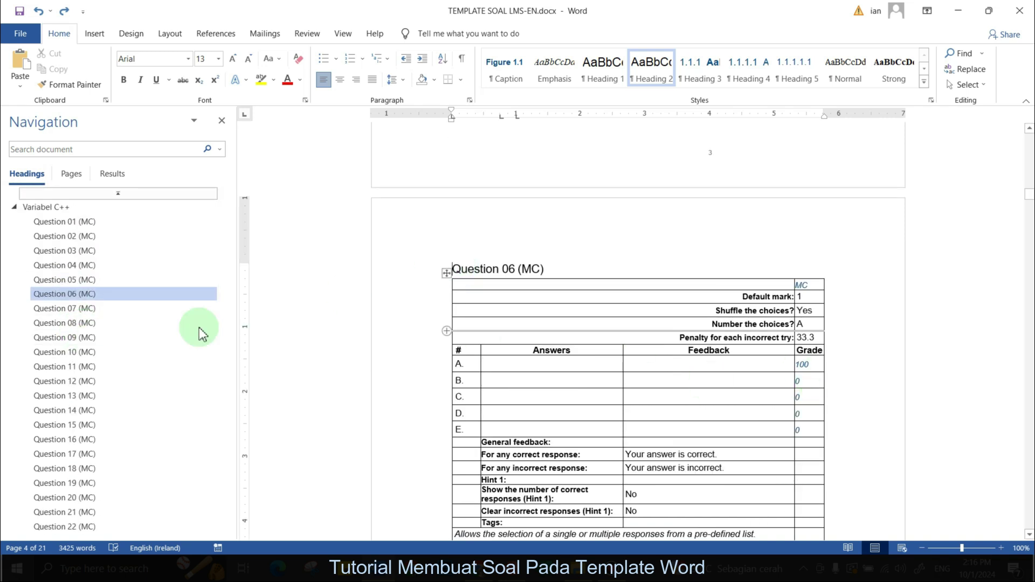
scroll(180, 329, down, 6)
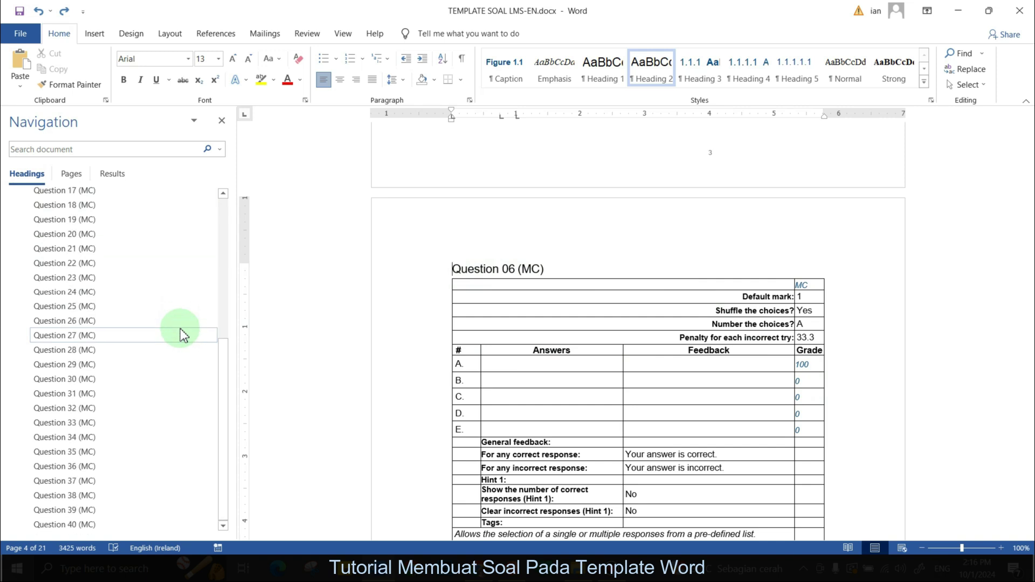
scroll(180, 328, up, 6)
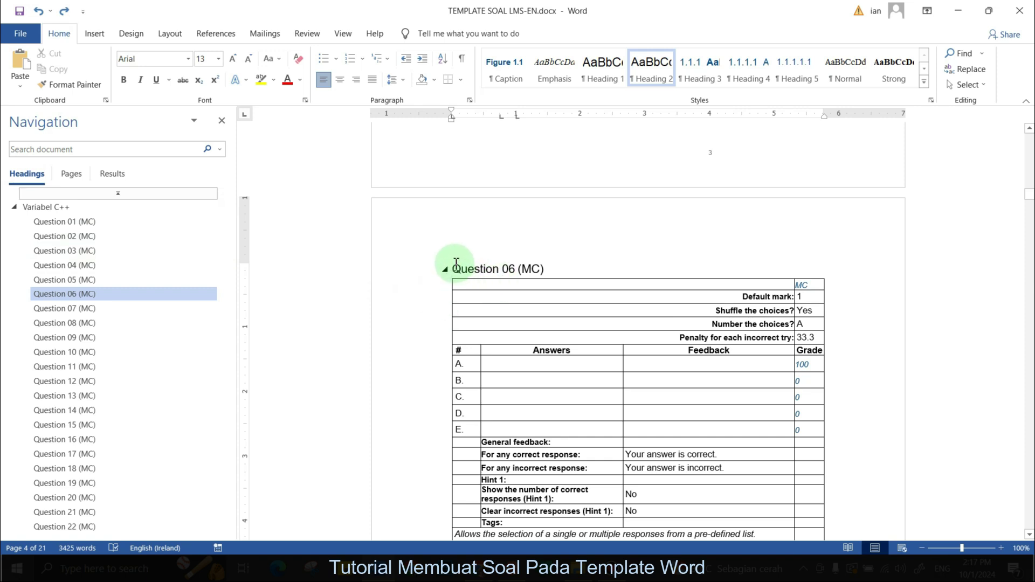
Delete Questions 06 to 40 from the document and review the remaining questions from the start
drag(454, 264, 678, 394)
key(Delete)
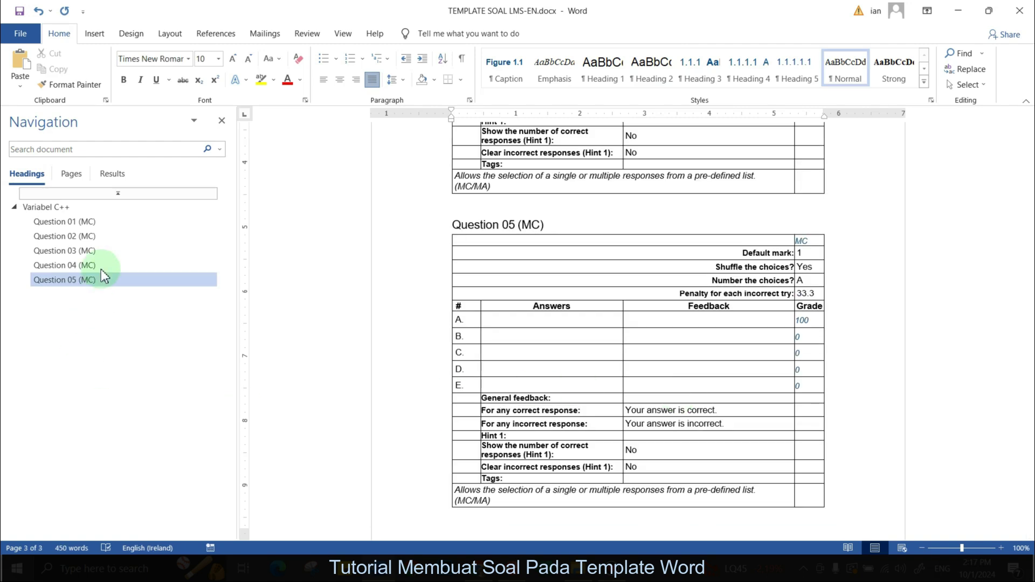
key(ctrl+Home)
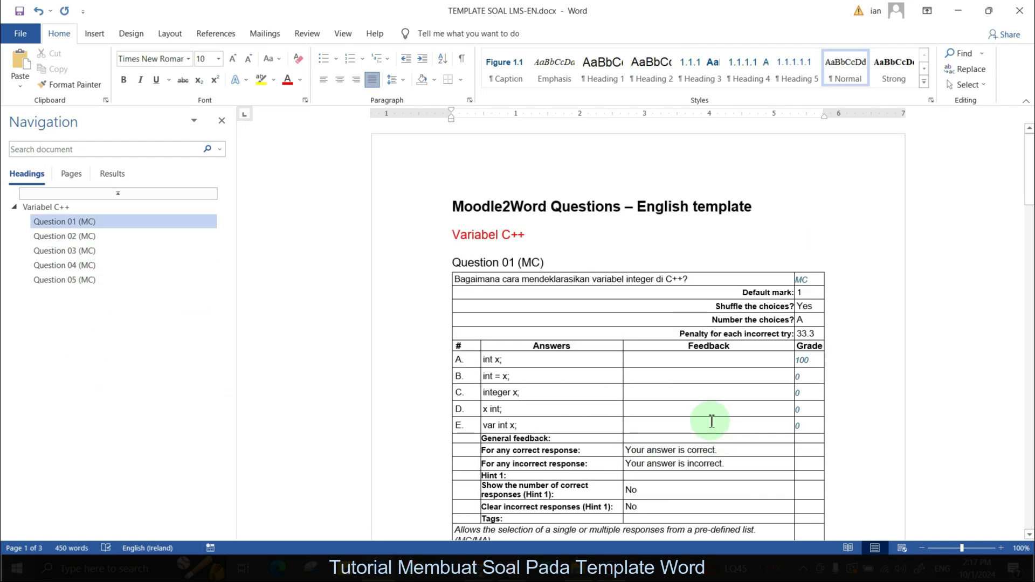
scroll(546, 318, down, 2)
scroll(546, 318, down, 8)
scroll(547, 318, up, 9)
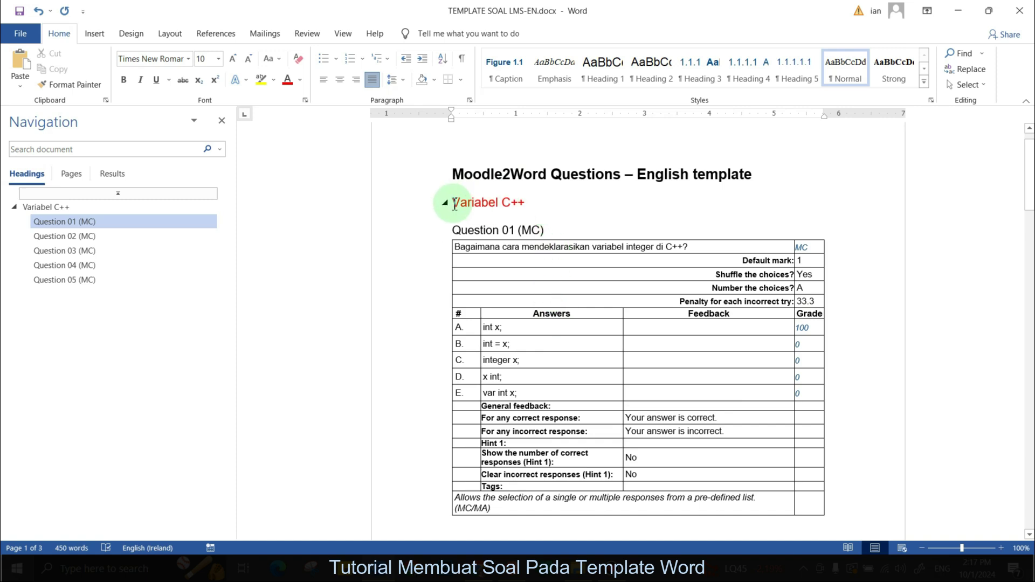
Copy the "Variabel C++" heading onto its own line above Question 04 and remove the extra blank line below it
drag(455, 203, 547, 211)
key(ctrl+c)
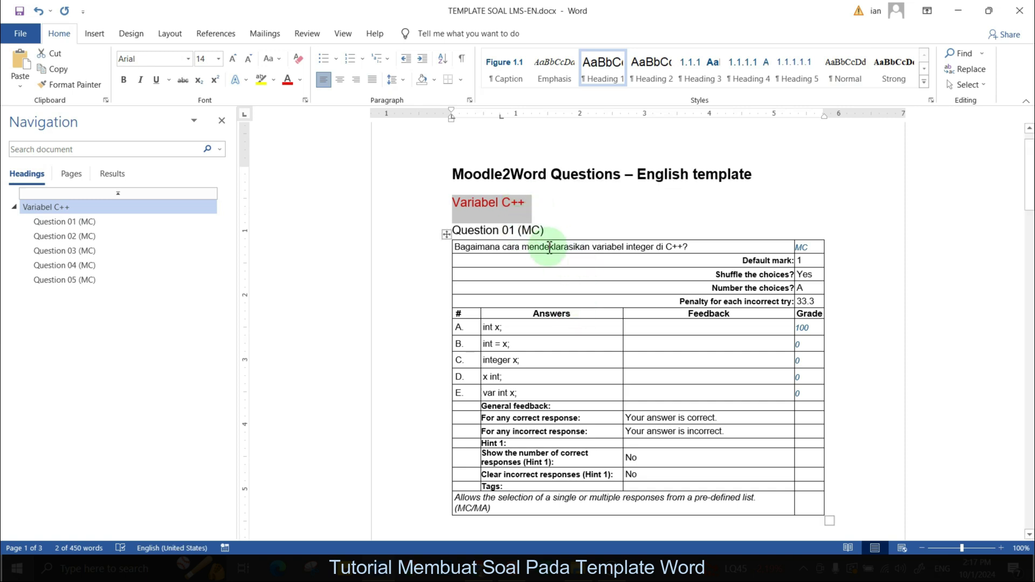
scroll(538, 343, down, 15)
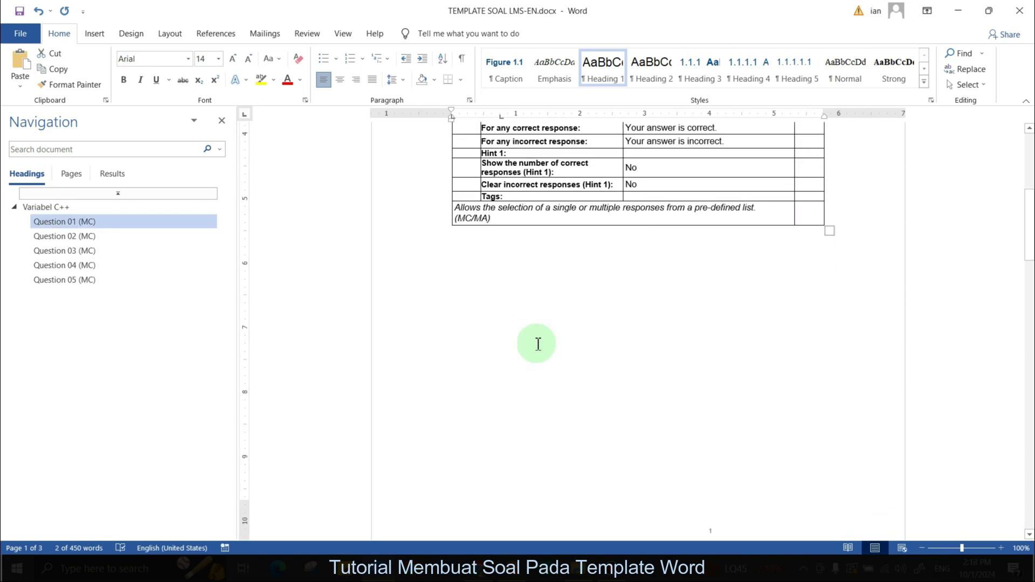
scroll(538, 344, down, 15)
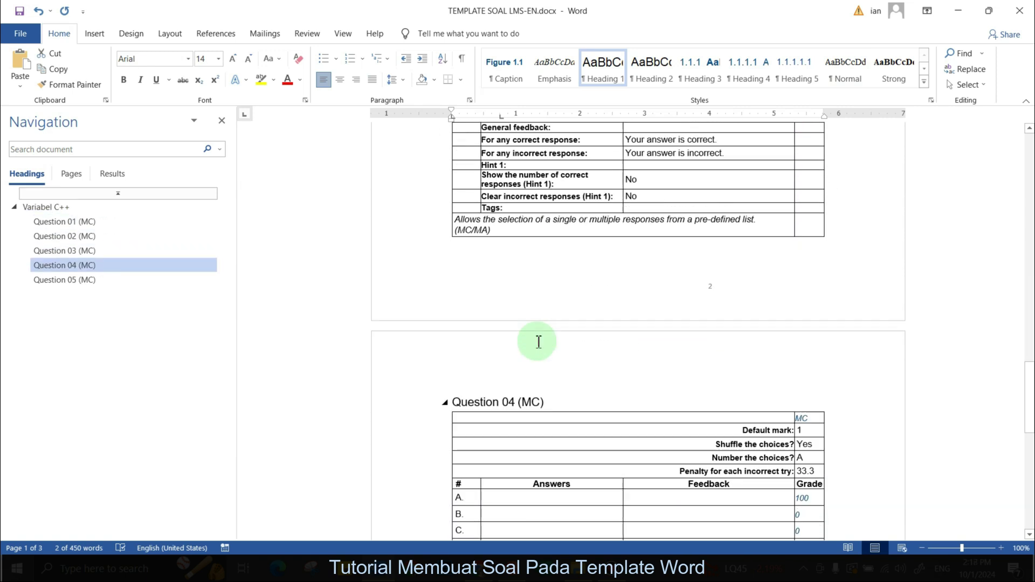
click(528, 208)
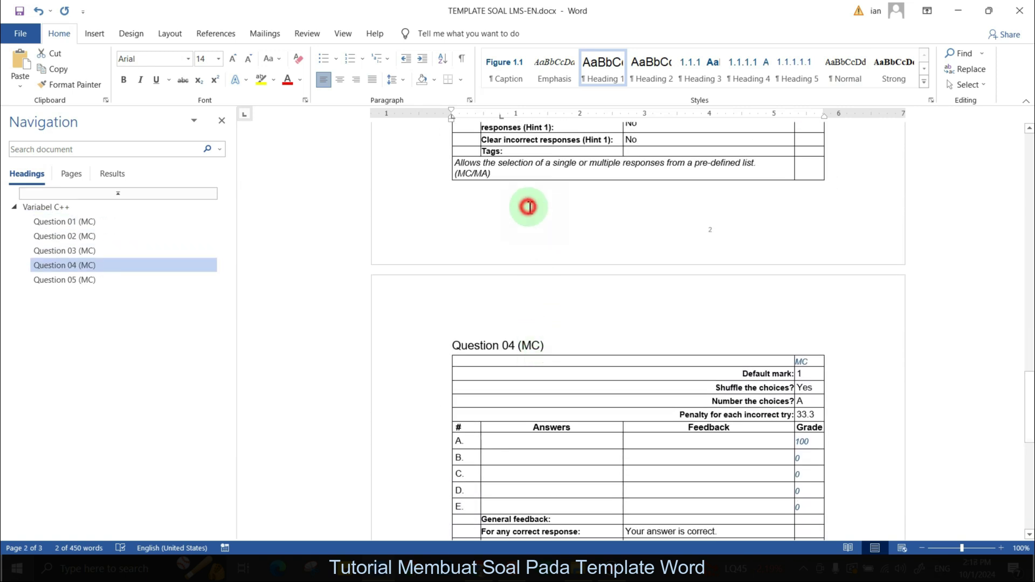
scroll(529, 284, up, 2)
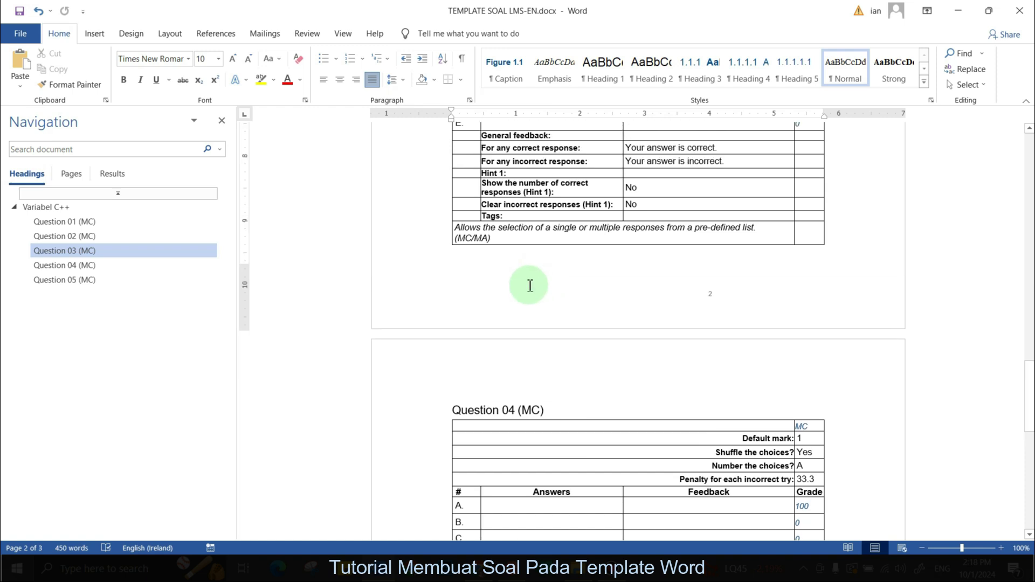
click(485, 264)
key(Return)
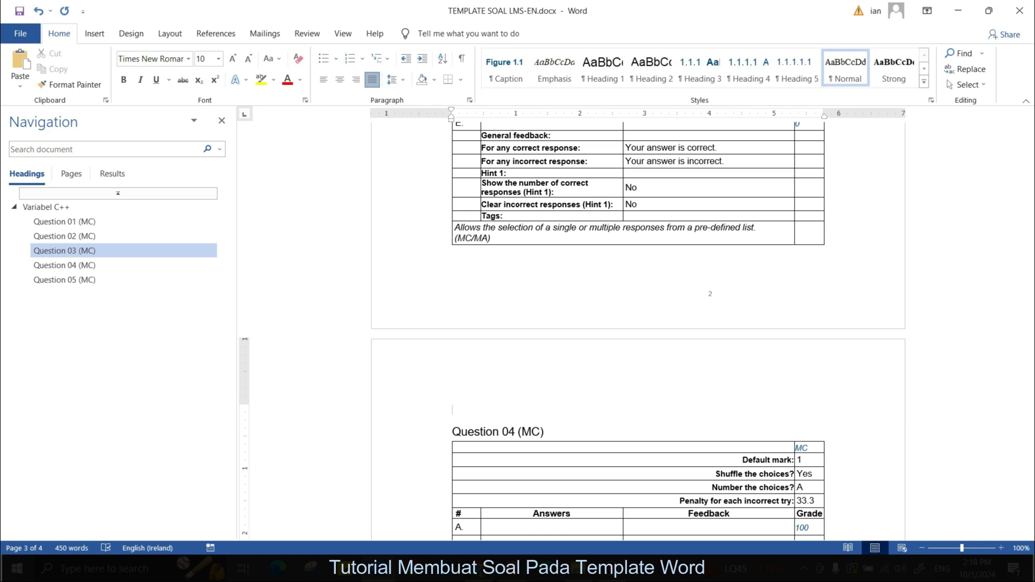
key(ctrl+v)
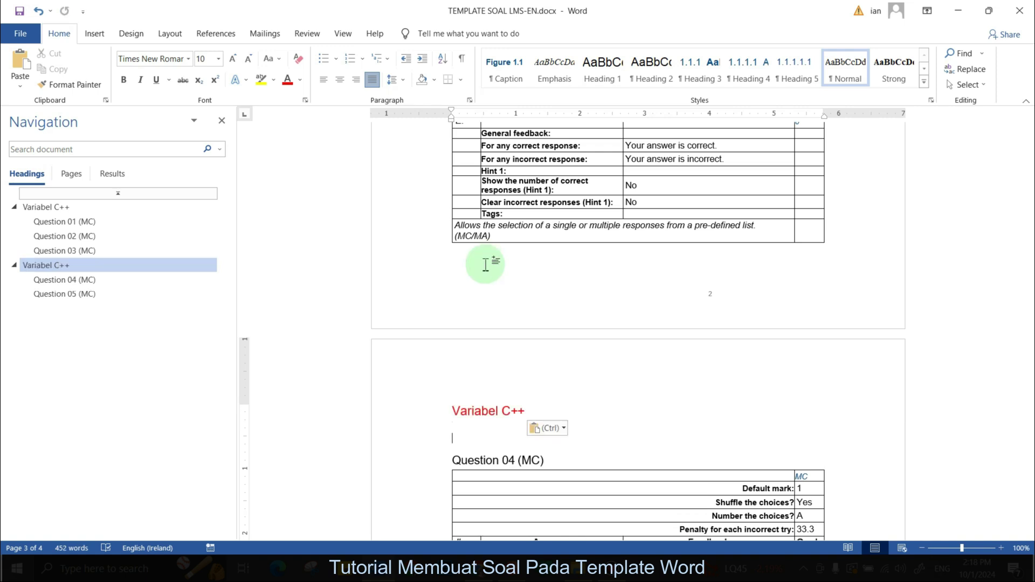
key(Delete)
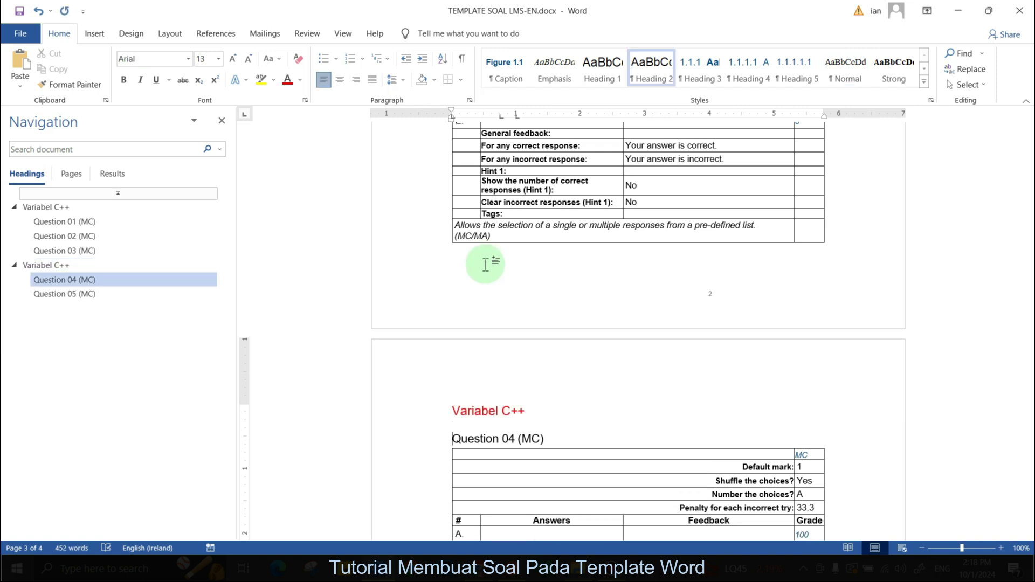
Change the copied heading above Question 04 to "Coding C++" and check both category headings through the outline
click(535, 411)
key(BackSpace)
key(BackSpace)
key(BackSpace)
key(BackSpace)
key(BackSpace)
key(BackSpace)
key(BackSpace)
key(BackSpace)
key(BackSpace)
text(Coding C++)
click(86, 211)
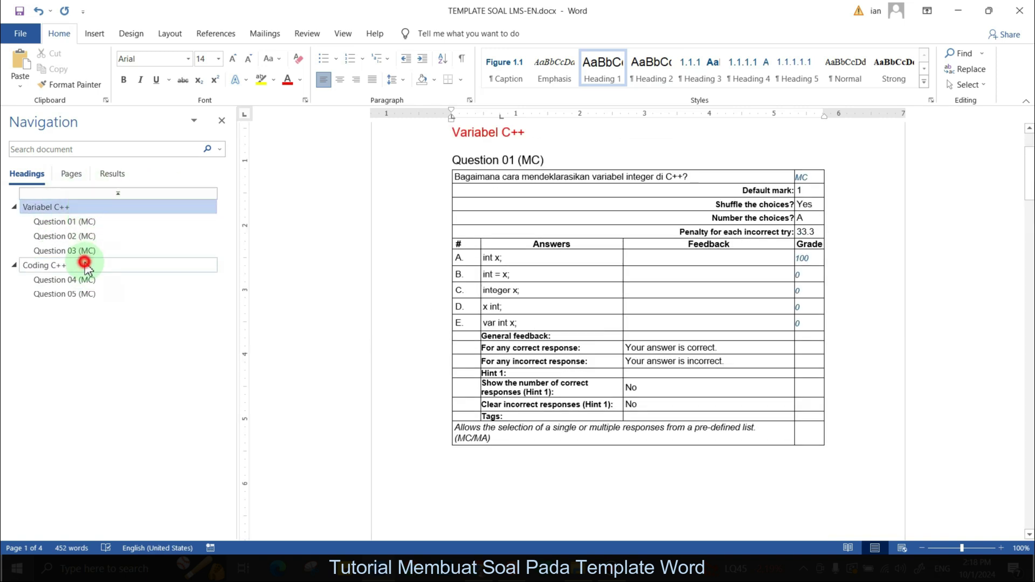
click(85, 265)
click(79, 206)
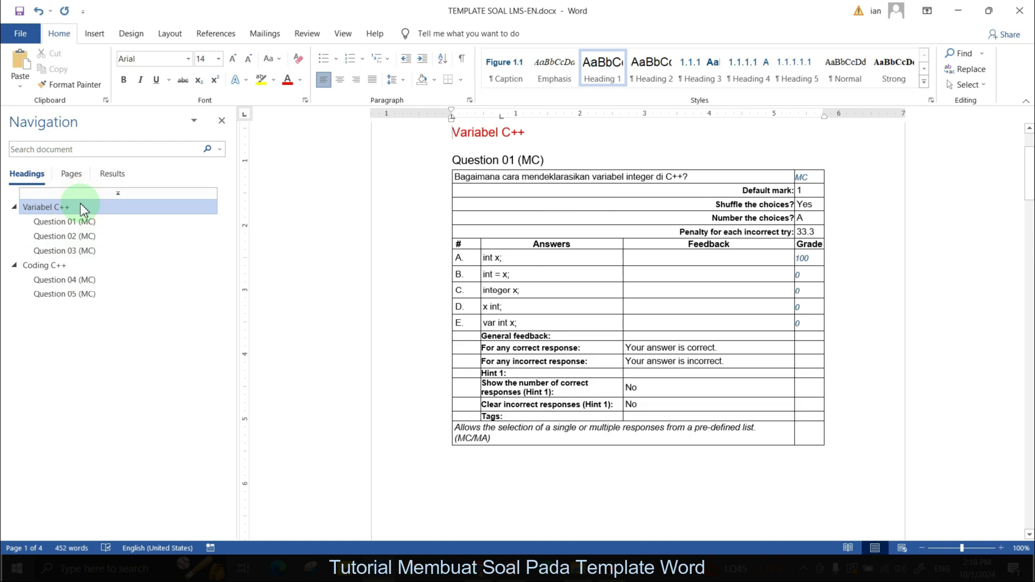
Look through the document from the start, then show the heading outline and examine Questions 01 to 03 under Variabel C++
click(45, 266)
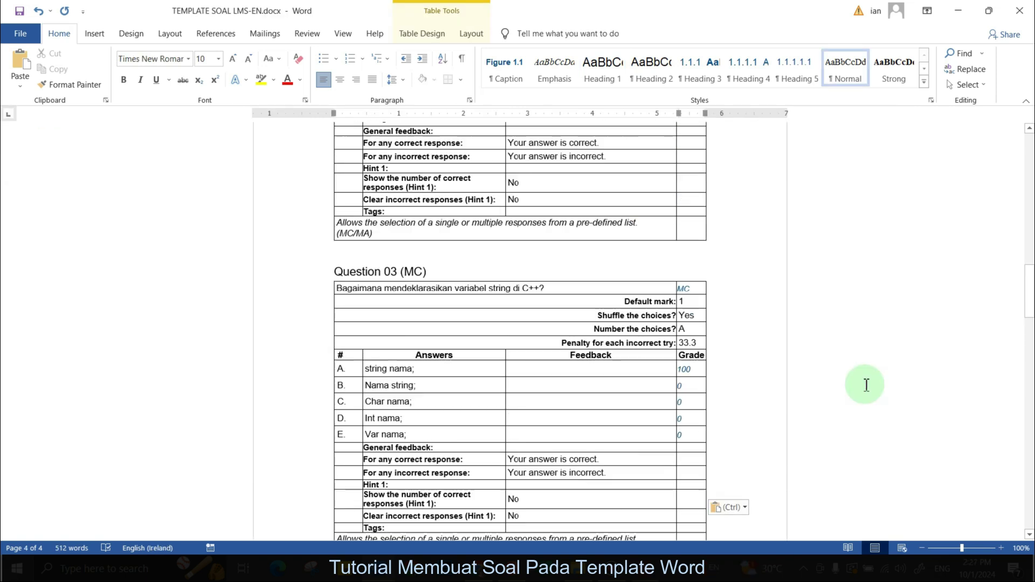
scroll(866, 382, down, 10)
scroll(866, 385, up, 6)
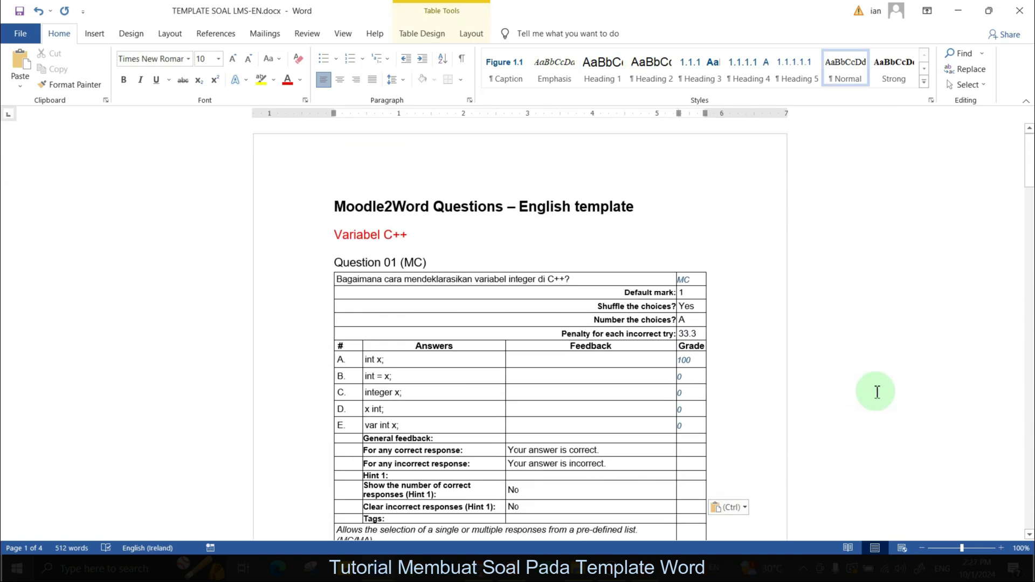
key(ctrl+f)
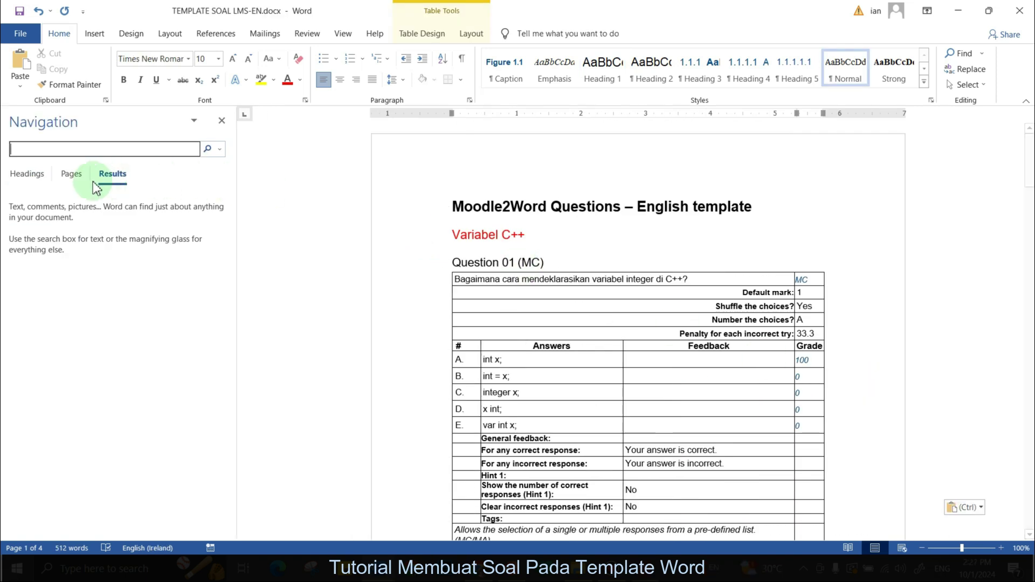
click(26, 174)
click(42, 210)
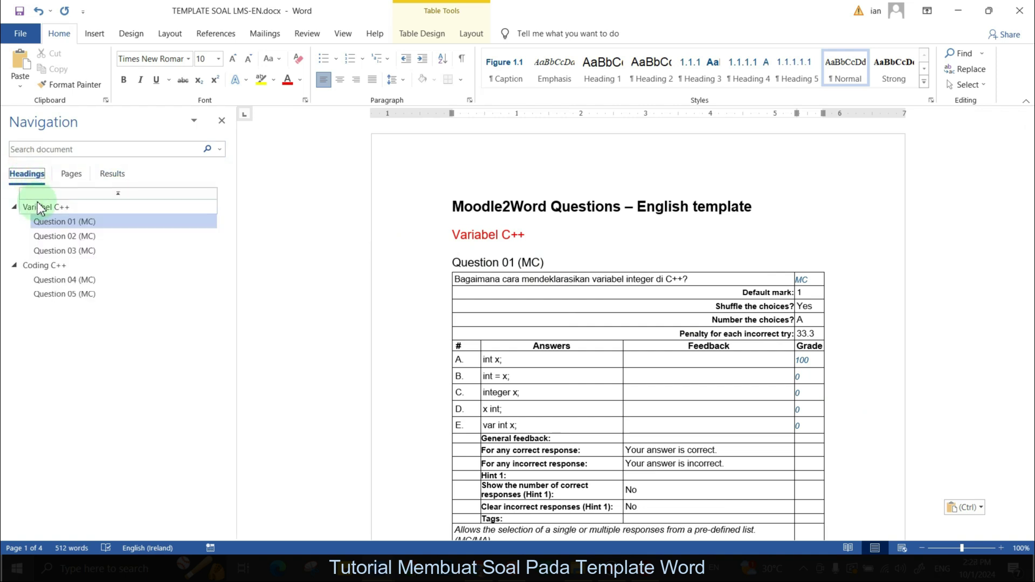
click(57, 222)
click(63, 237)
click(68, 251)
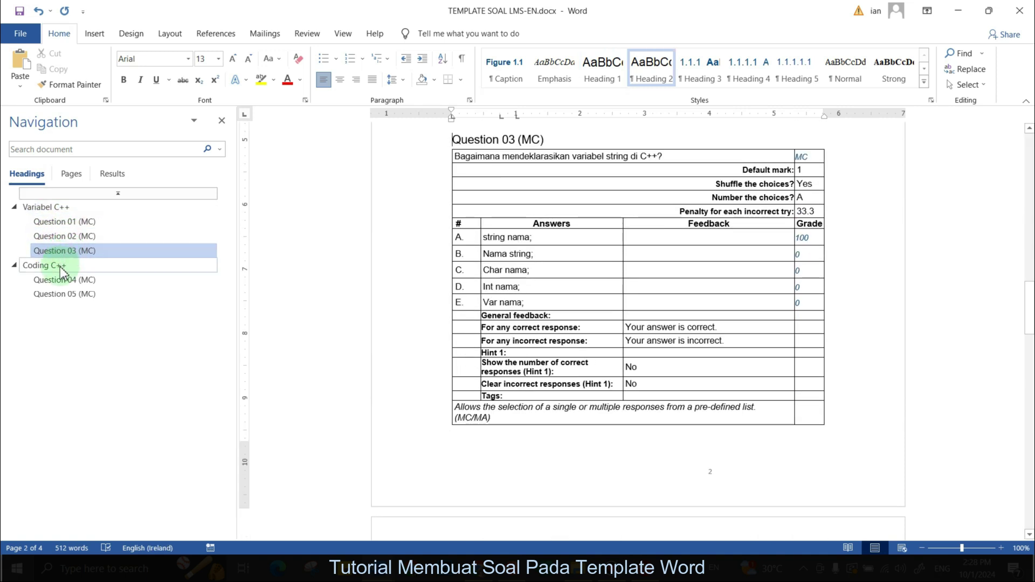
Examine the Coding C++ category with Questions 04 and 05 through the heading outline, then look back over the earlier questions
click(66, 265)
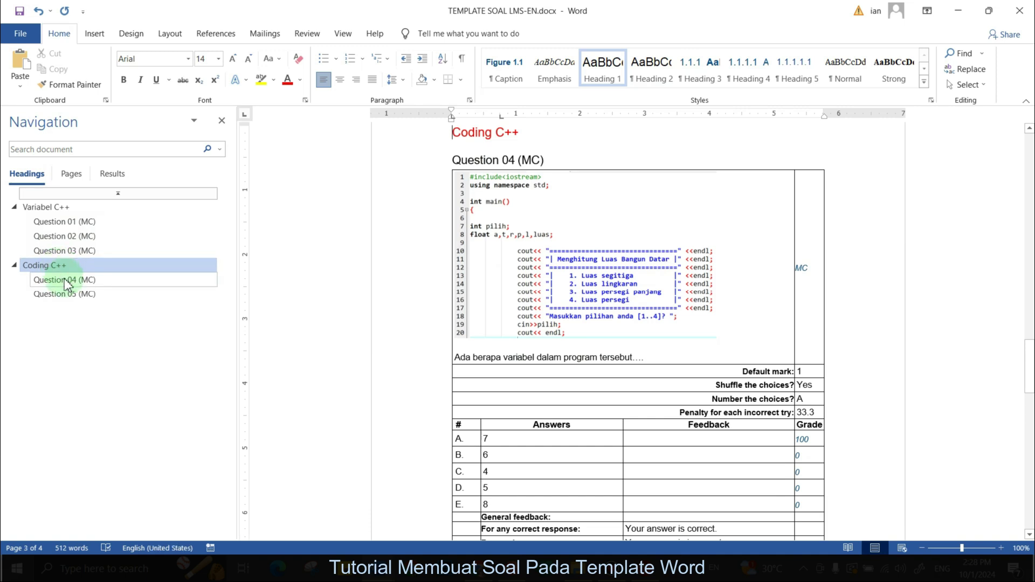
click(69, 281)
click(68, 295)
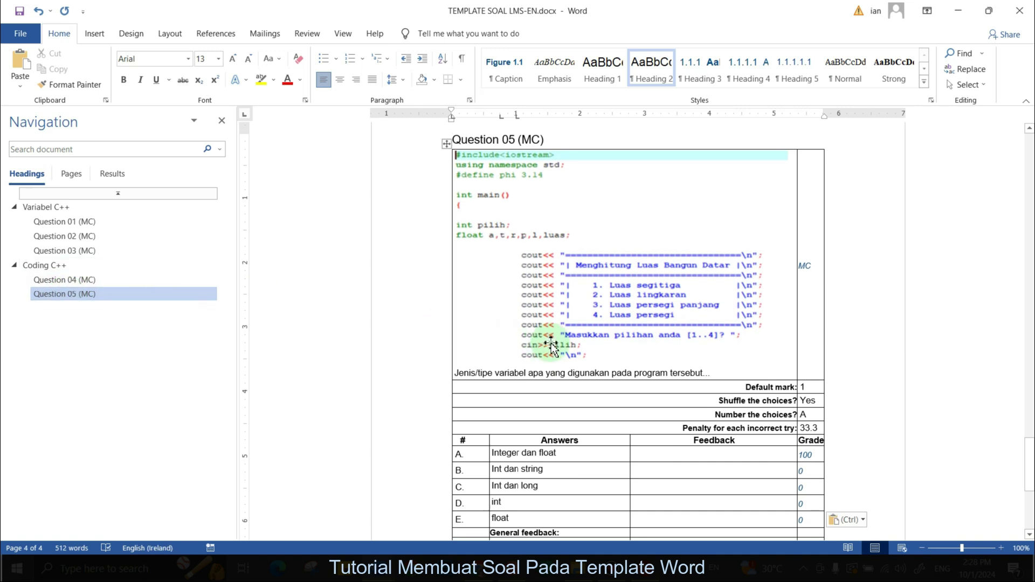
scroll(552, 343, up, 10)
scroll(552, 343, up, 4)
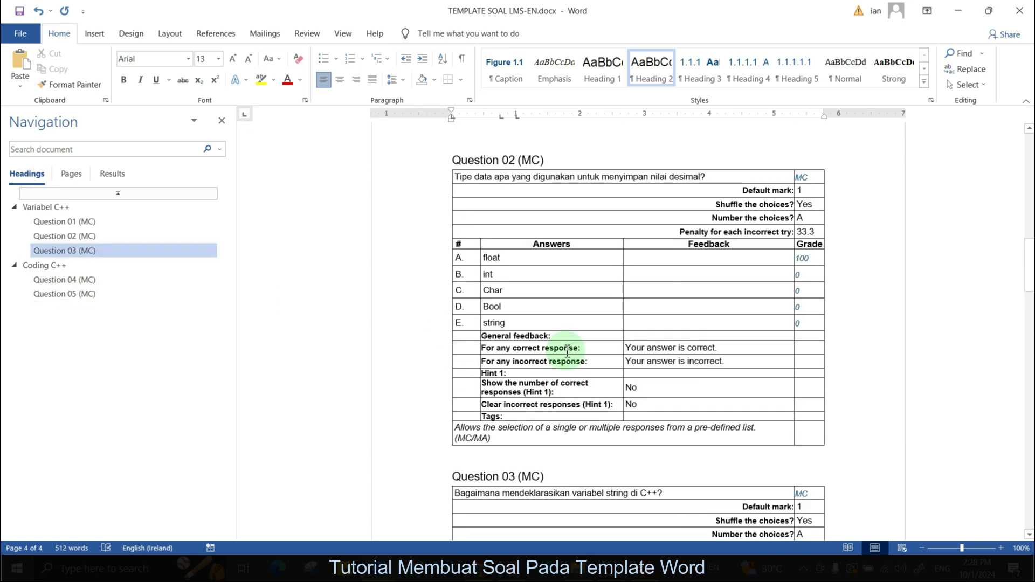